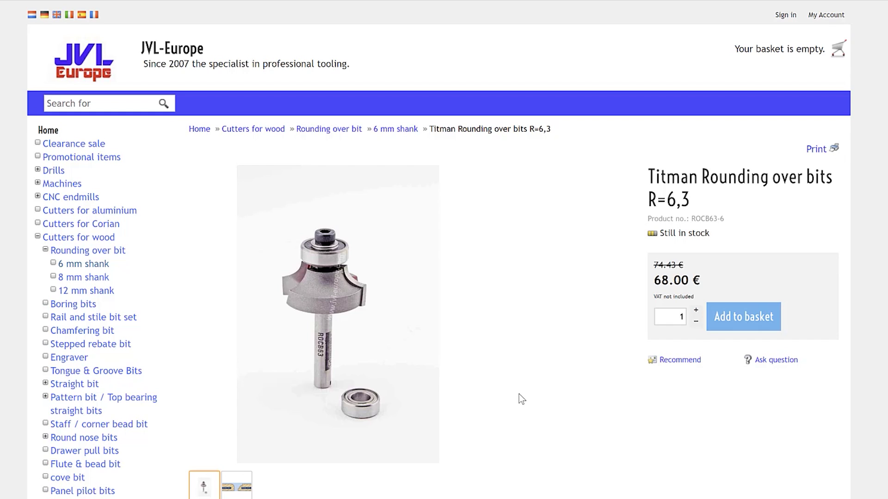
# Review the roundover bit's product page and examine the open outline and two closed stair-part vectors in Carveco Maker
pyautogui.scroll(-7, 489, 345)
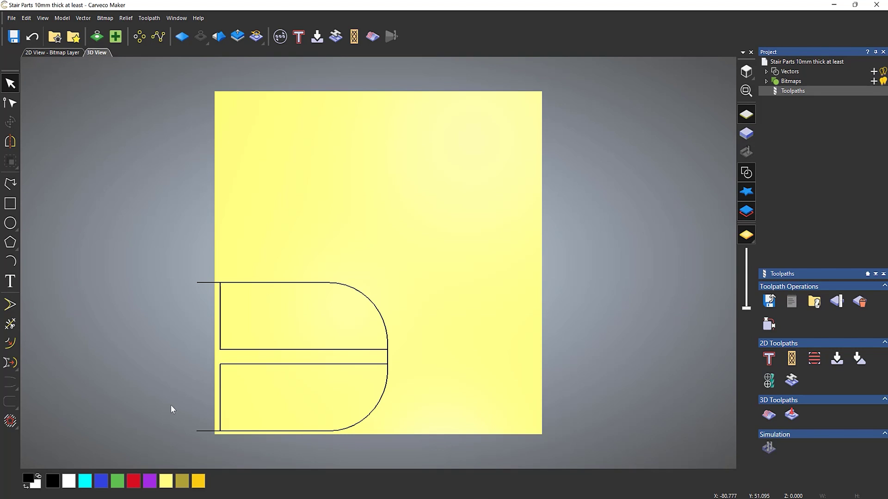
pyautogui.scroll(3, 193, 412)
pyautogui.scroll(-2, 359, 360)
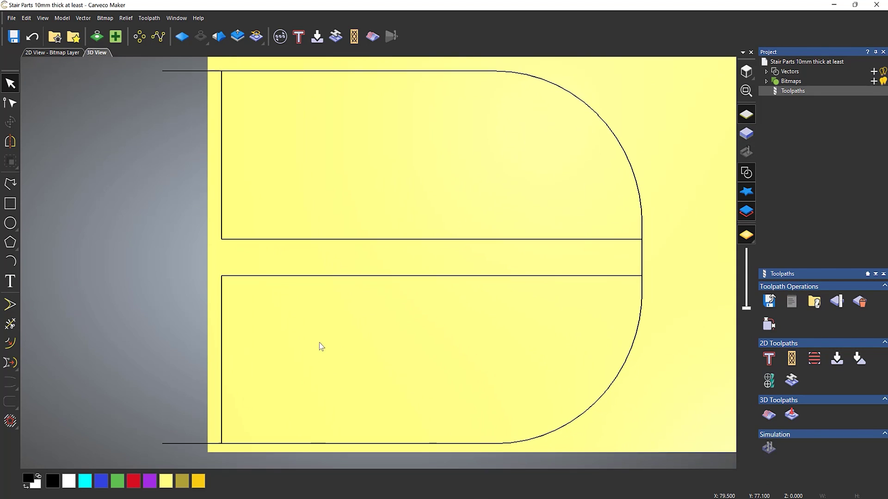
pyautogui.scroll(-2, 319, 350)
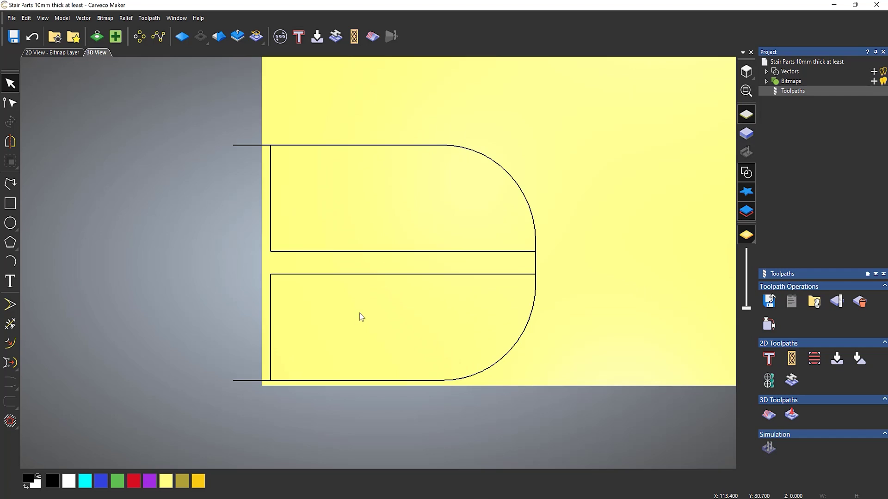
pyautogui.moveTo(359, 313); pyautogui.dragTo(351, 323, button='middle')
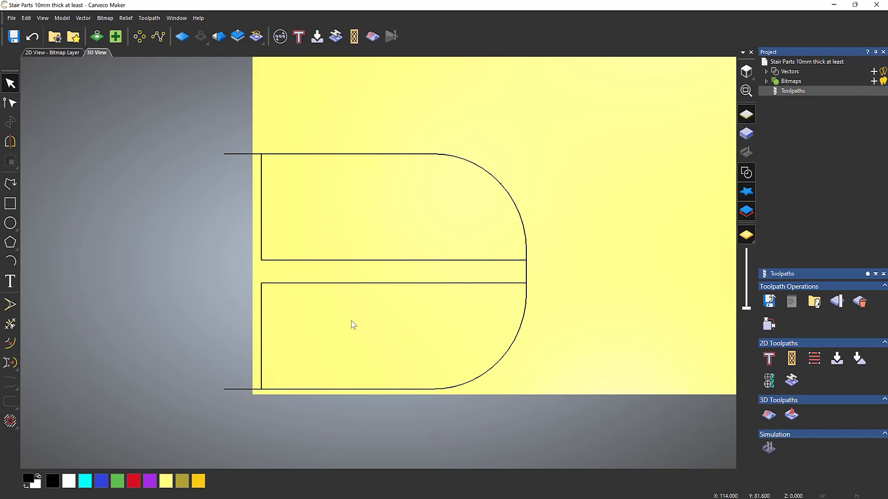
pyautogui.click(238, 389)
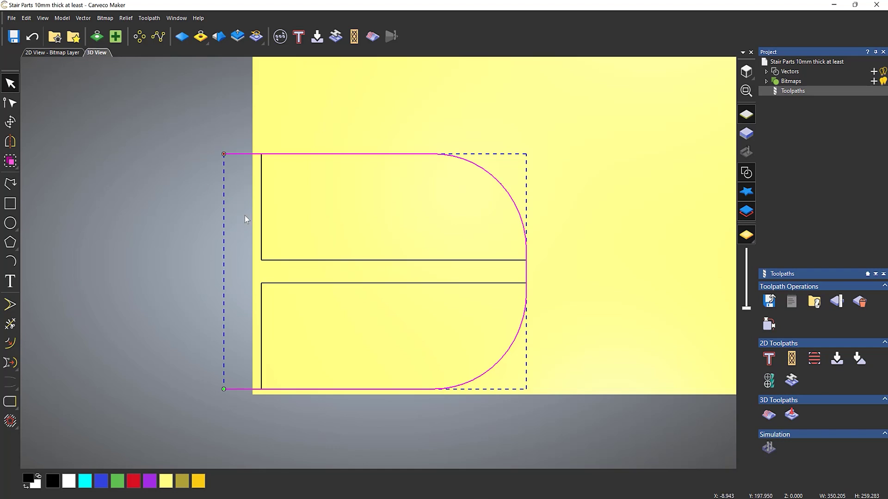
pyautogui.moveTo(291, 247); pyautogui.dragTo(275, 305)
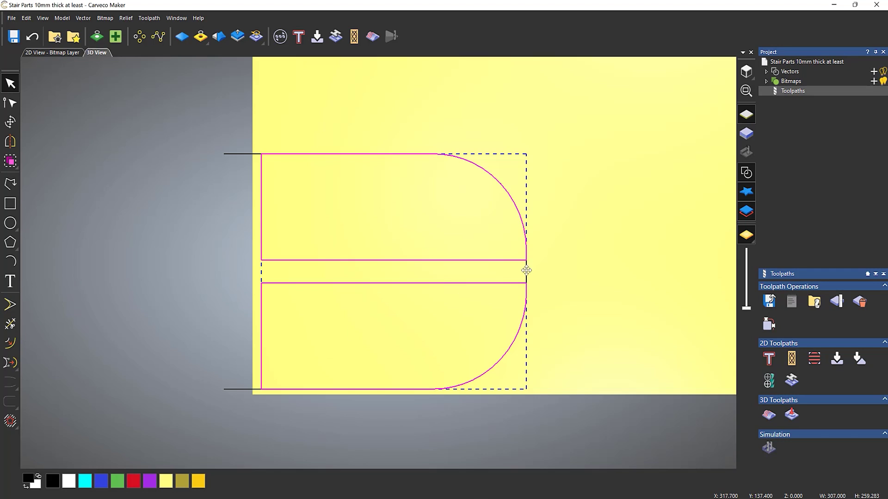
pyautogui.click(557, 268)
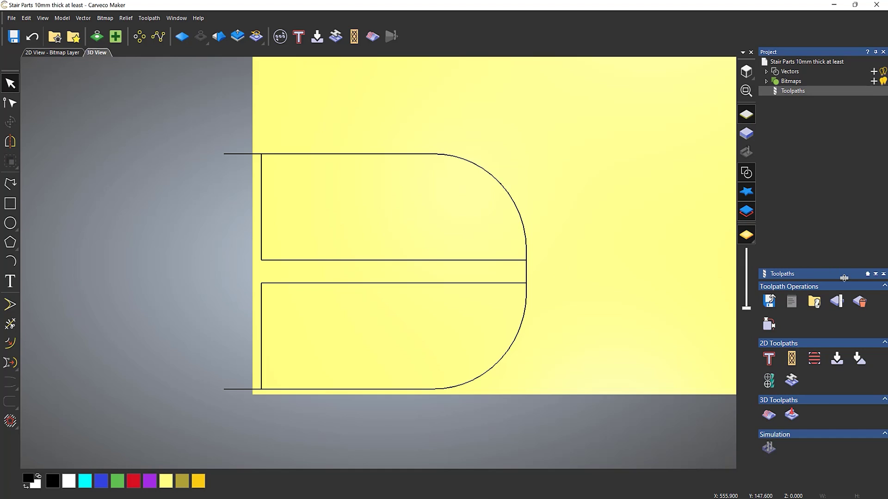
# Add a new tool of type Roundover Tool to the tool database, with the description R6.35 Roundover Tool
pyautogui.click(815, 303)
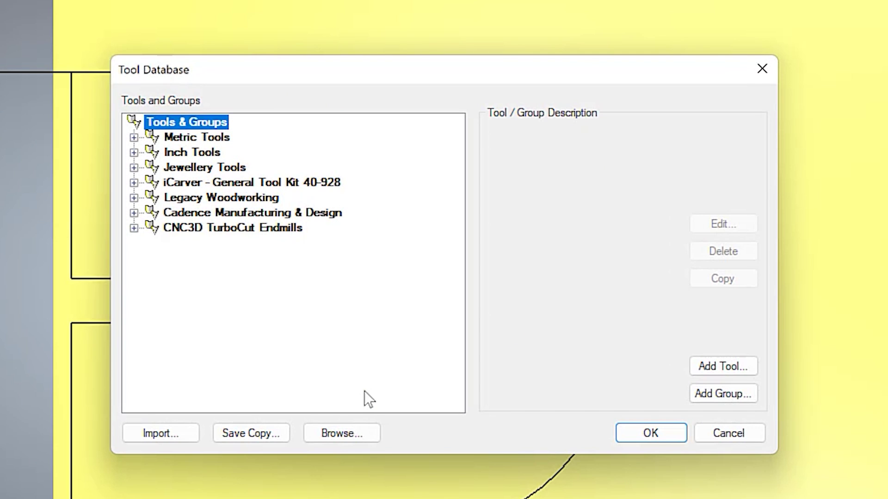
pyautogui.click(721, 366)
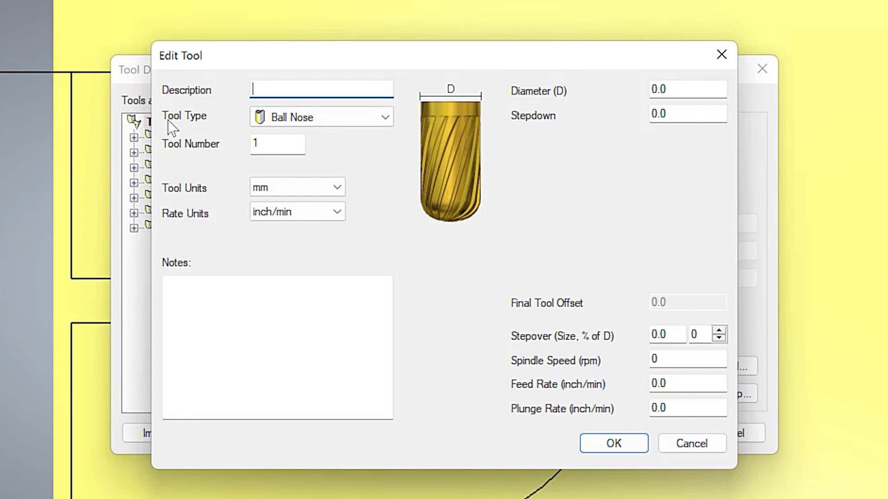
pyautogui.click(311, 119)
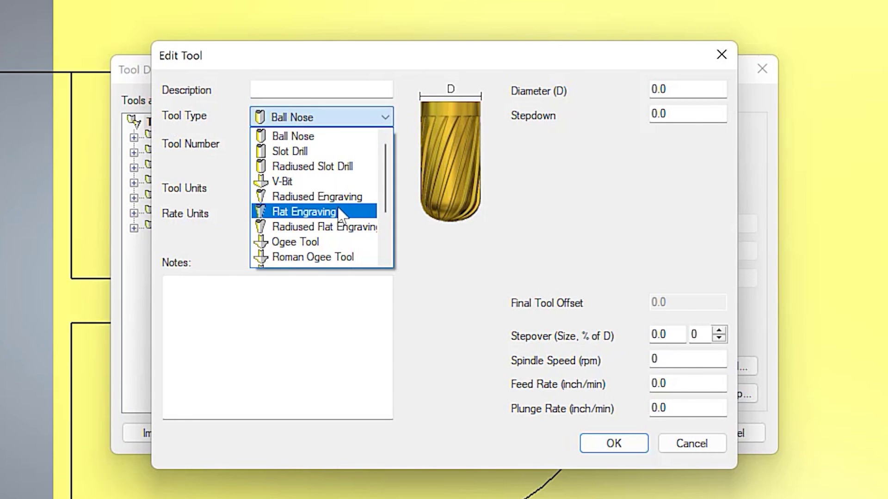
pyautogui.scroll(-2, 341, 213)
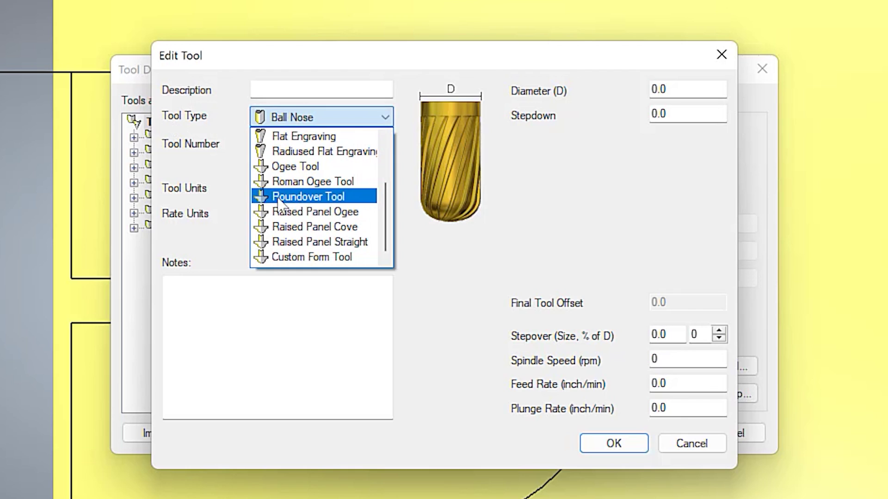
pyautogui.click(305, 197)
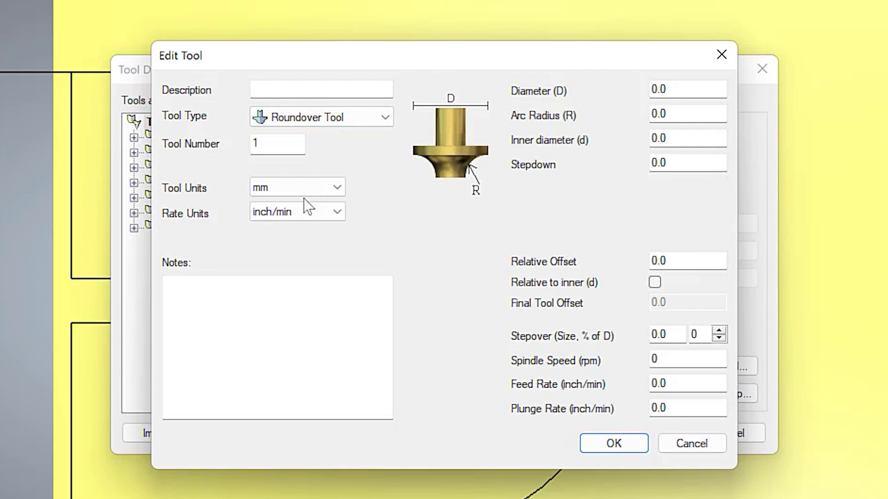
pyautogui.click(274, 94)
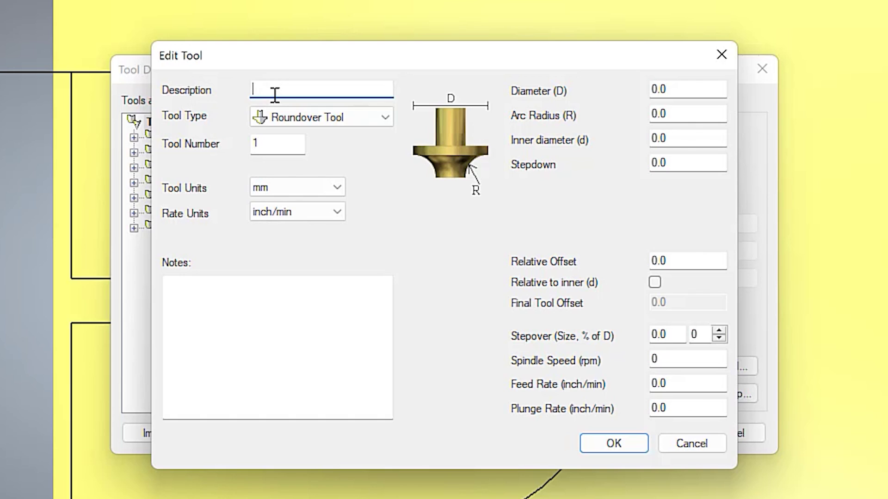
pyautogui.write('R6.35 Roundover Too')
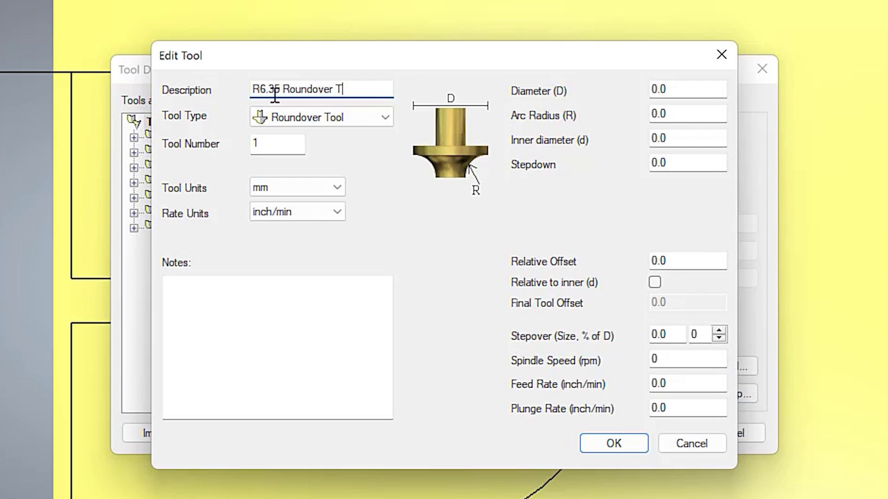
pyautogui.write('l')
# Set the roundover tool's diameter to 28 mm, arc radius to 6.35 mm and stepdown to 4 mm
pyautogui.doubleClick(684, 89)
pyautogui.write('28')
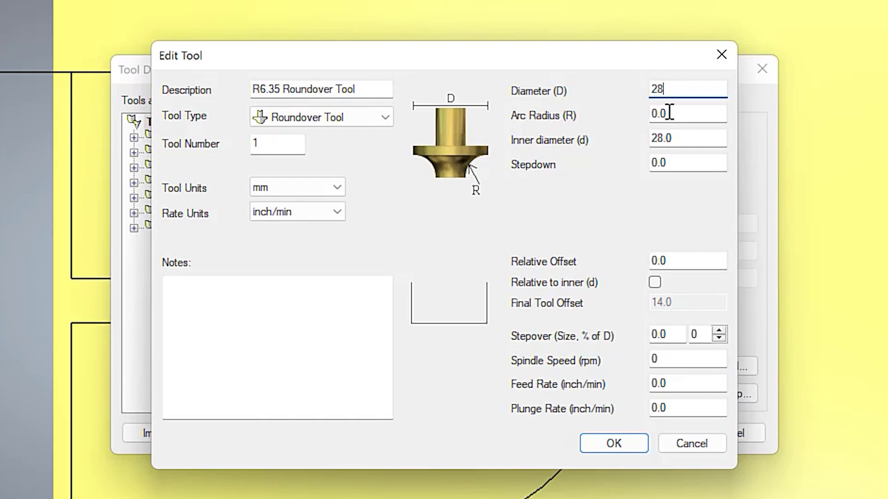
pyautogui.press('Tab')
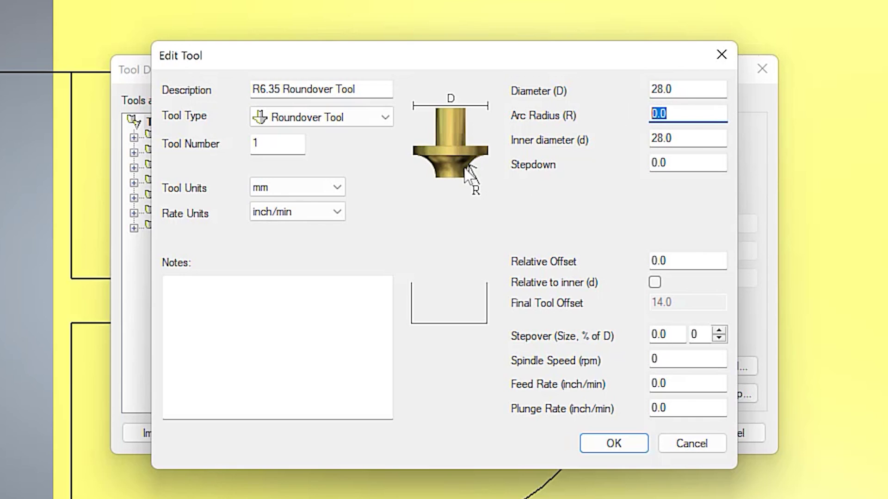
pyautogui.write('6.35')
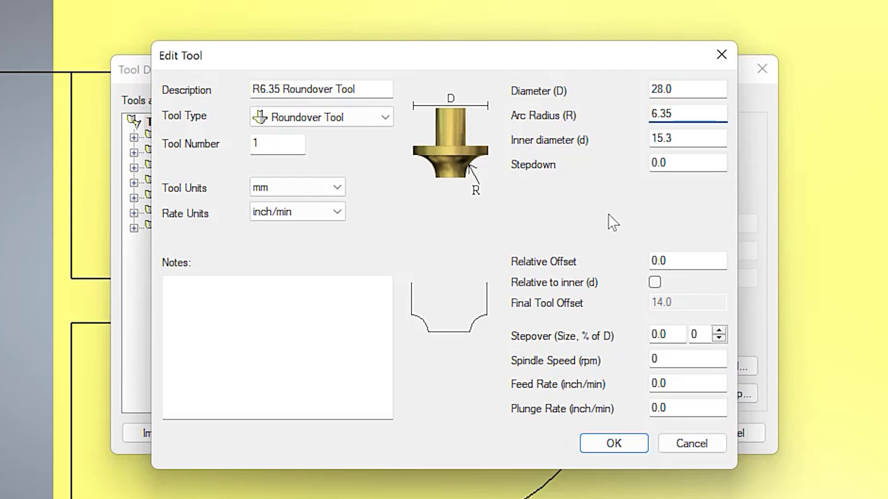
pyautogui.click(680, 160)
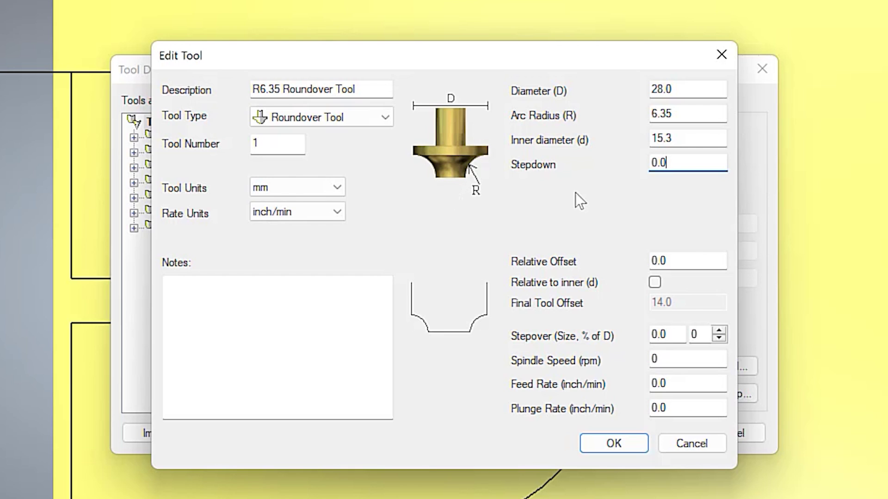
pyautogui.moveTo(703, 168); pyautogui.dragTo(618, 169)
pyautogui.write('4')
# Give the tool a 40% stepover, 18000 rpm spindle speed, 75 inch/min feed rate and 50 inch/min plunge rate, and save it to the database
pyautogui.doubleClick(698, 334)
pyautogui.write('40')
pyautogui.doubleClick(664, 361)
pyautogui.write('18000')
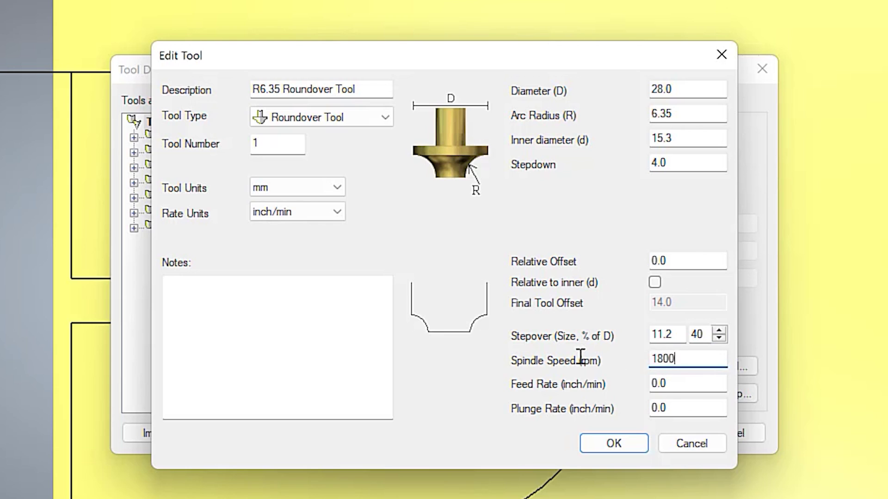
pyautogui.doubleClick(668, 383)
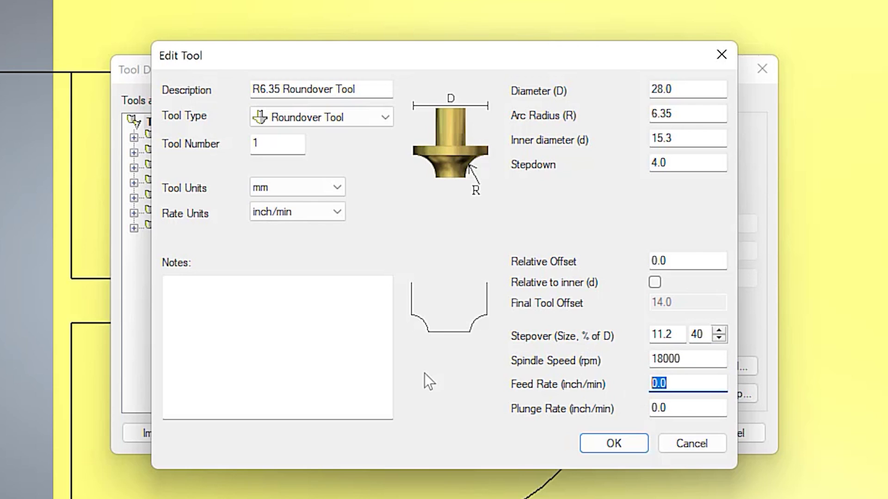
pyautogui.write('75')
pyautogui.doubleClick(683, 407)
pyautogui.write('50')
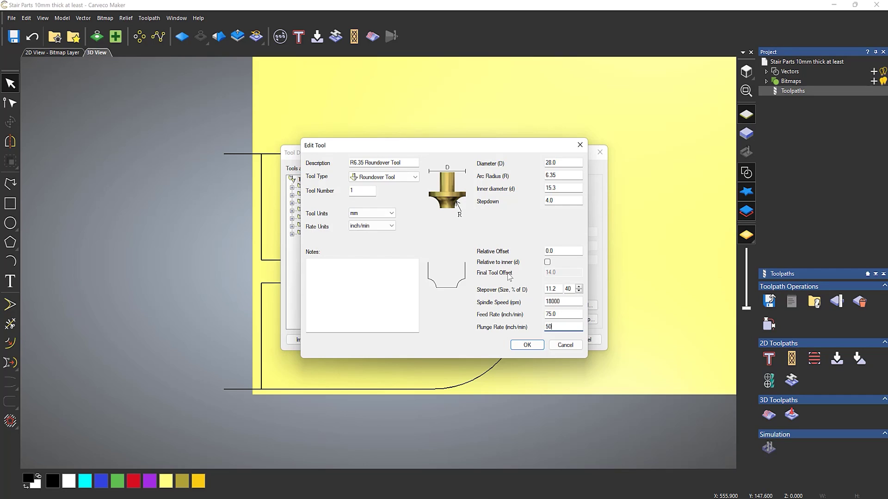
pyautogui.click(527, 345)
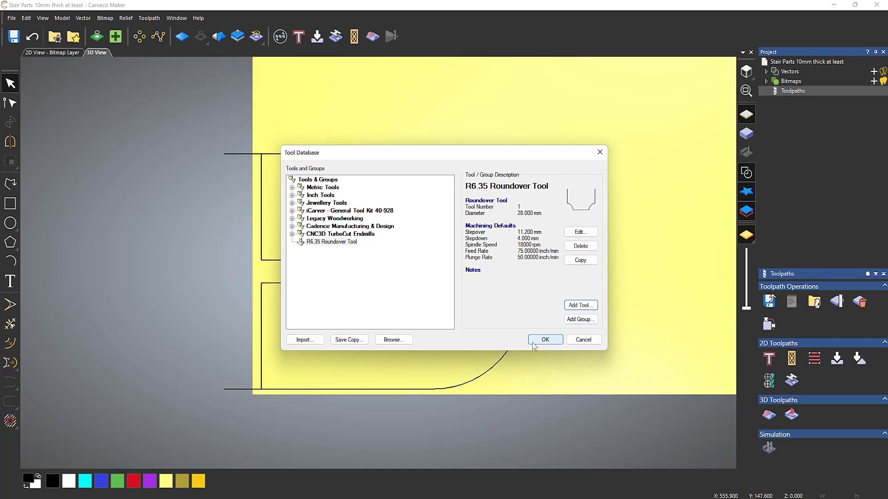
pyautogui.click(537, 342)
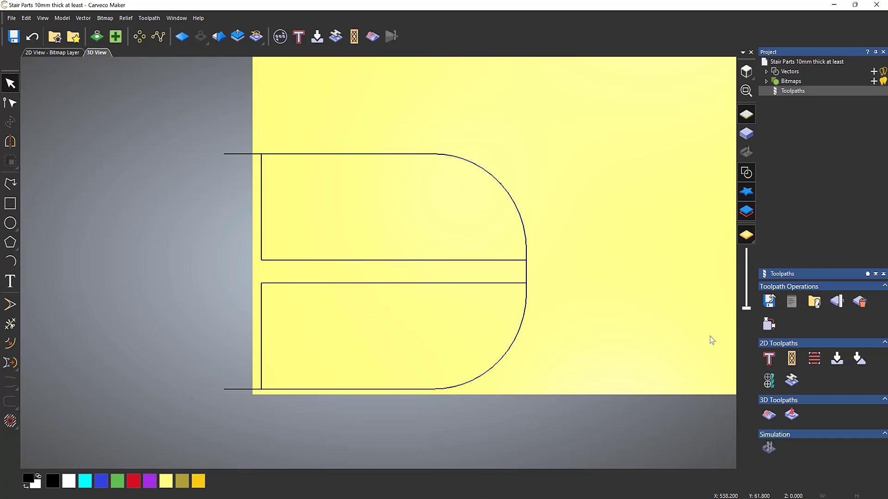
# Set up an outside profile toolpath on the open outer outline vector with a finish depth of 6.35 mm
pyautogui.click(770, 360)
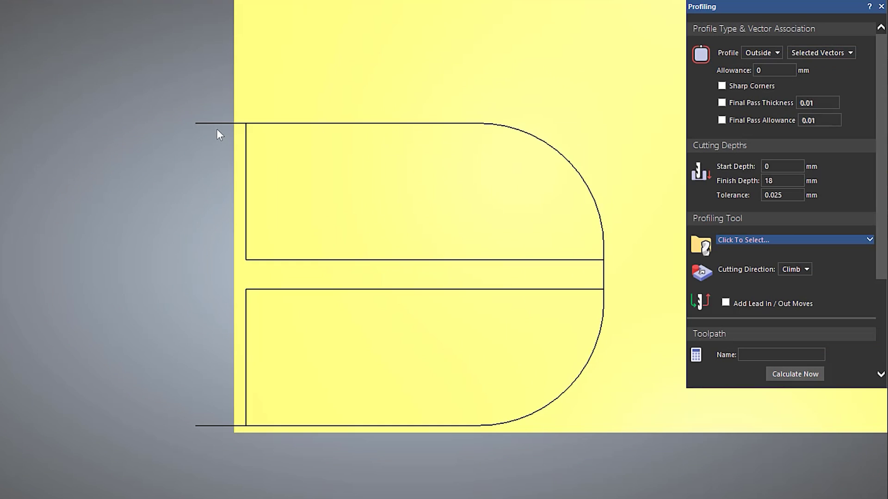
pyautogui.click(201, 123)
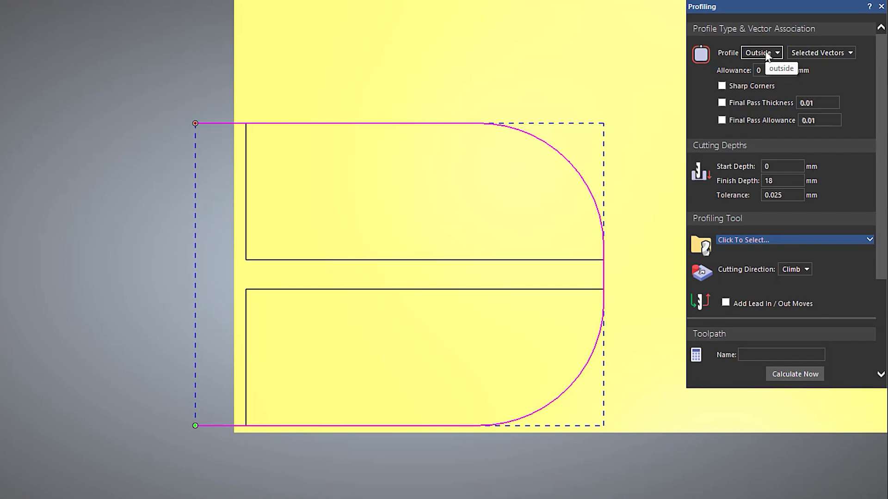
pyautogui.press('Tab')
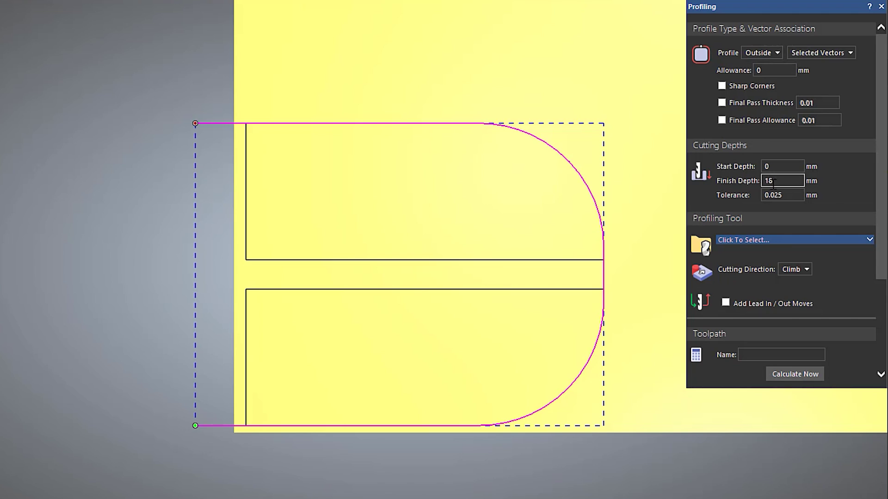
pyautogui.write('6.35')
pyautogui.moveTo(759, 389); pyautogui.dragTo(761, 497)
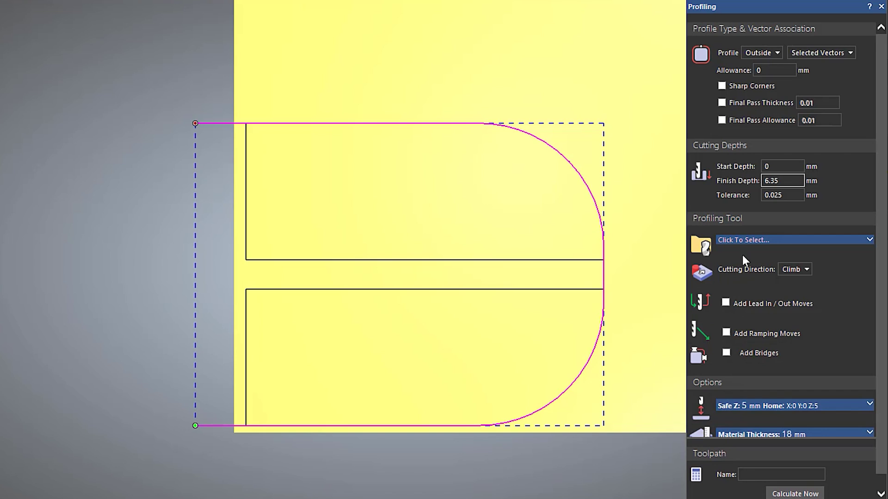
# Assign the R6.35 Roundover Tool to the profile toolpath and calculate the toolpath
pyautogui.click(739, 241)
pyautogui.click(346, 236)
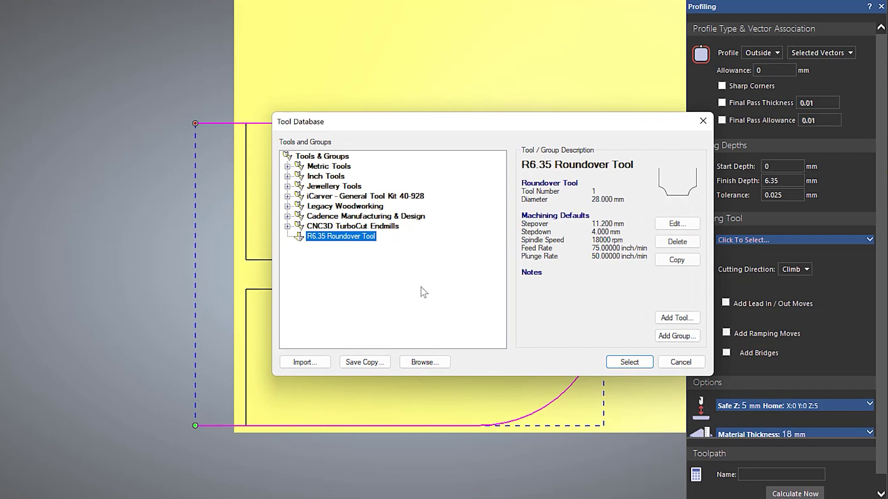
pyautogui.click(630, 366)
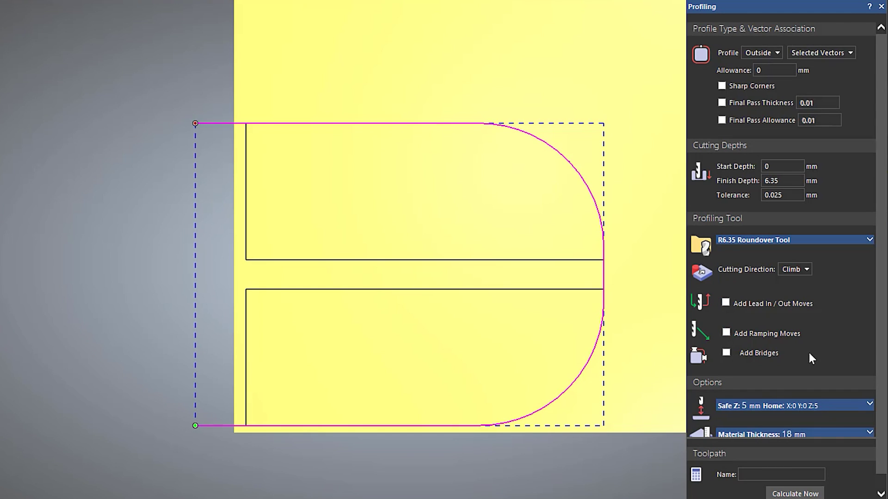
pyautogui.scroll(-1, 808, 351)
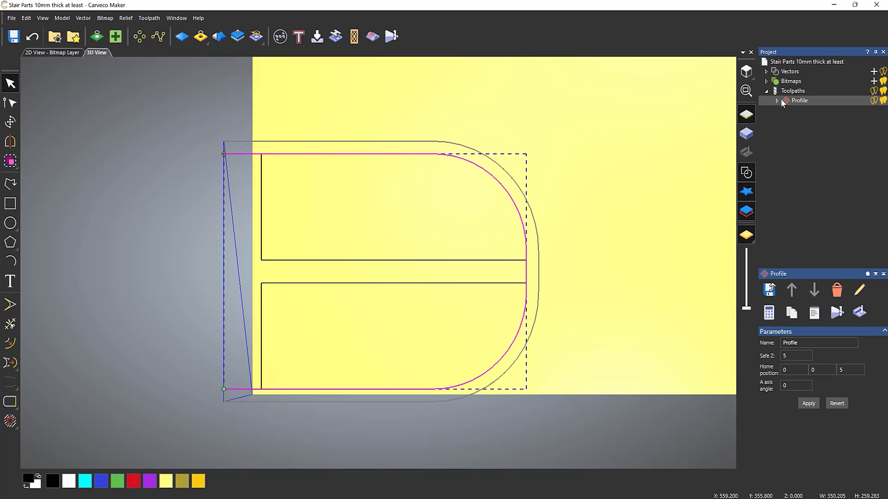
# Simulate the Profile toolpath and inspect the rounded edge along the curved outline up close in 3D
pyautogui.rightClick(781, 99)
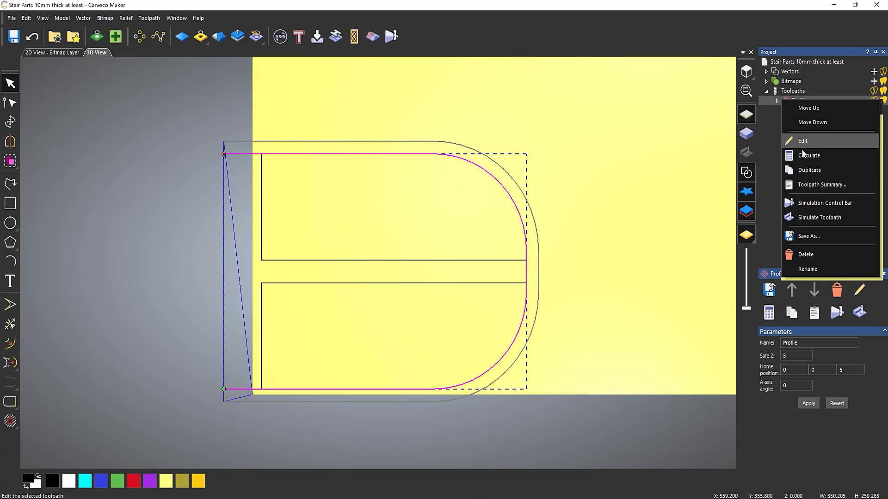
pyautogui.click(799, 215)
pyautogui.moveTo(290, 404); pyautogui.dragTo(166, 220)
pyautogui.scroll(5, 476, 370)
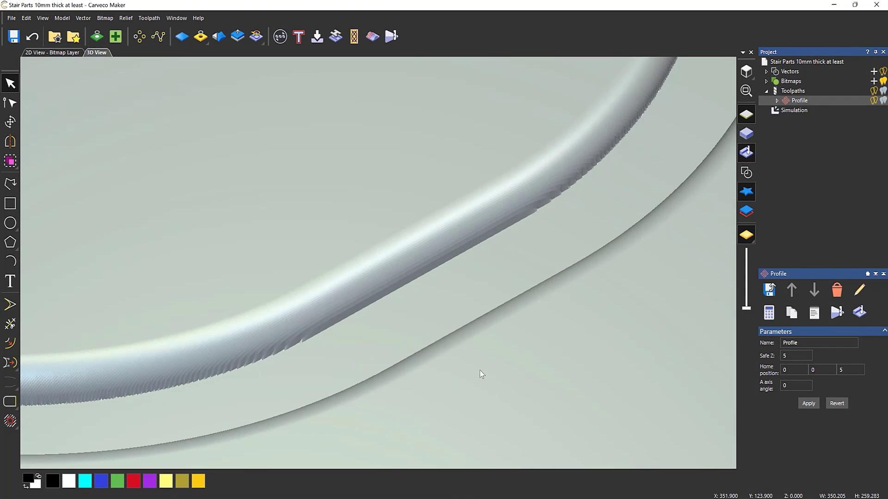
pyautogui.scroll(2, 451, 335)
pyautogui.scroll(-3, 541, 275)
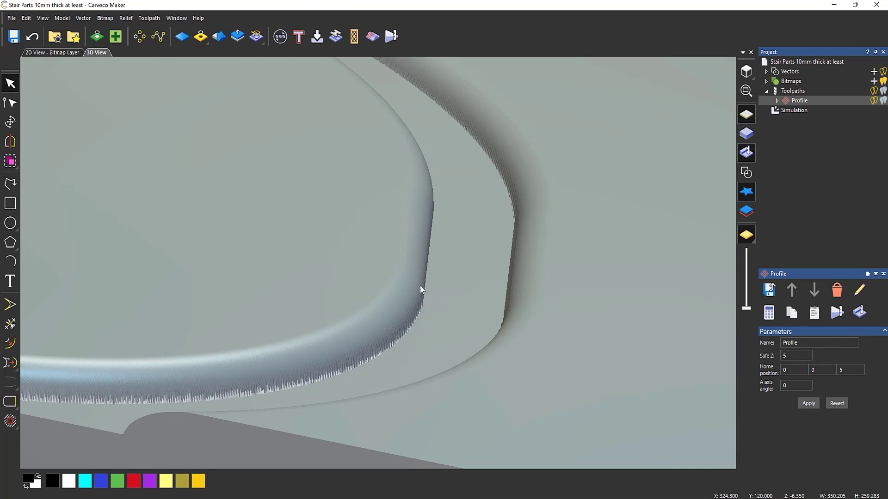
pyautogui.scroll(3, 420, 291)
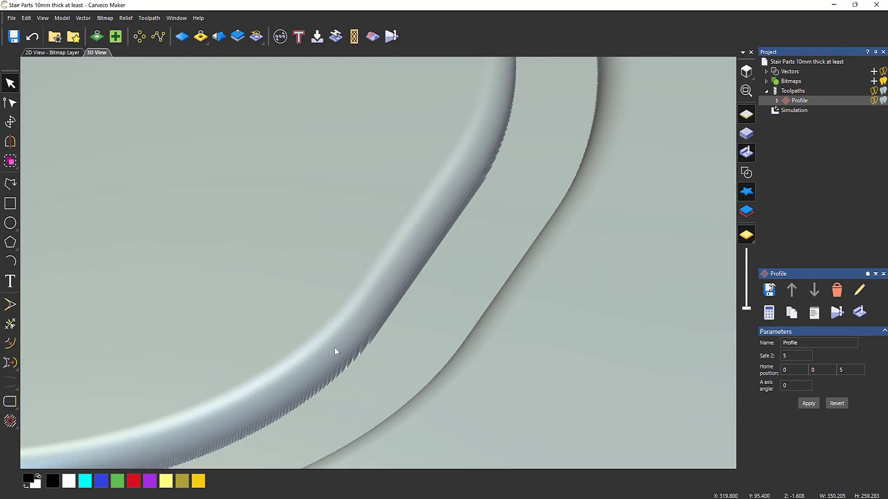
# Delete the existing simulation and rename the Profile toolpath as Roundover
pyautogui.click(801, 110)
pyautogui.rightClick(800, 110)
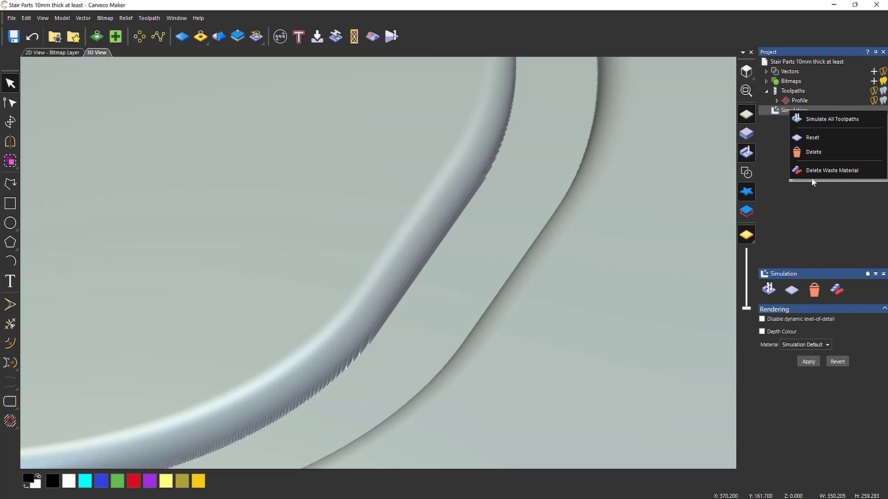
pyautogui.click(814, 153)
pyautogui.rightClick(790, 99)
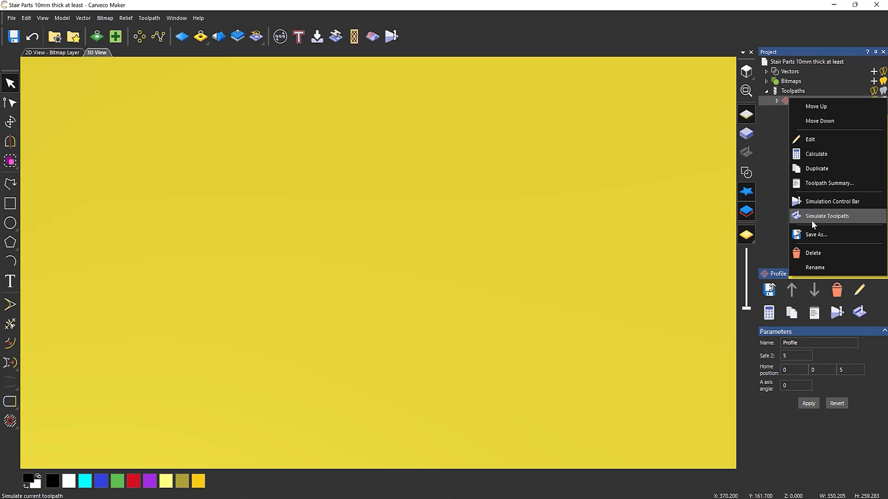
pyautogui.click(820, 268)
pyautogui.write('Roundover')
pyautogui.press('Return')
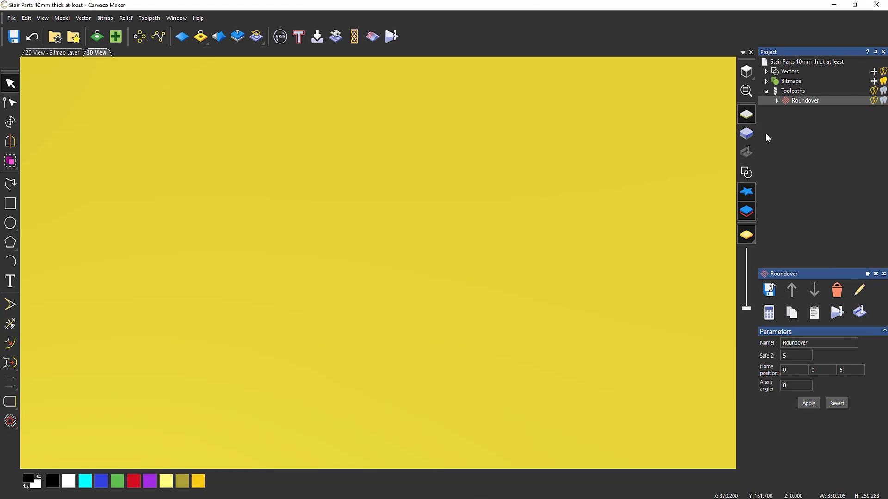
# Show the vectors from above and start an outside profile toolpath on the two closed stair part outlines
pyautogui.click(747, 172)
pyautogui.click(743, 72)
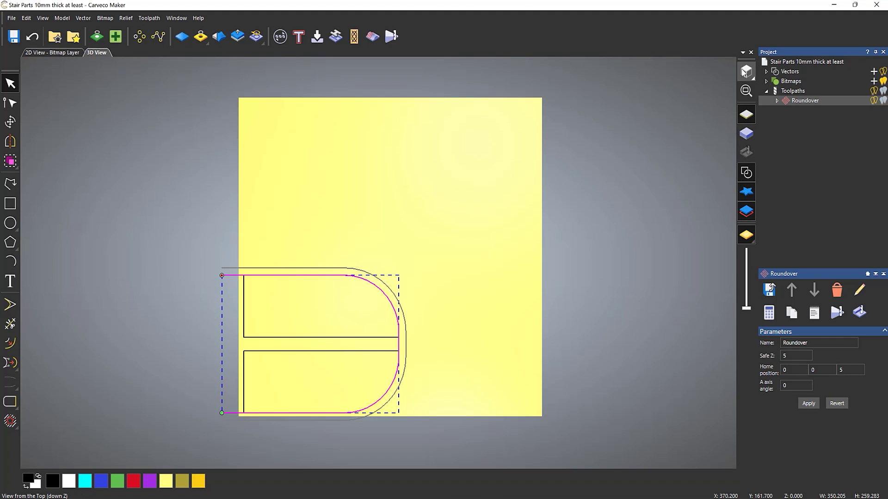
pyautogui.click(793, 91)
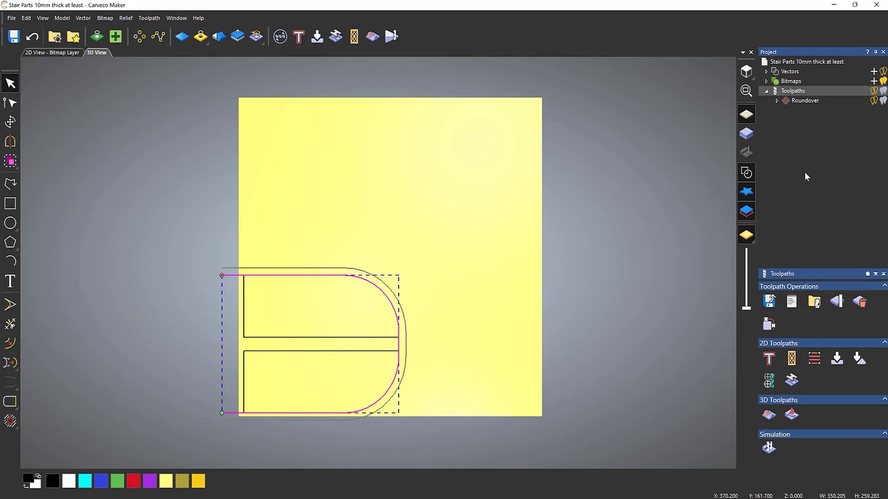
pyautogui.click(245, 376)
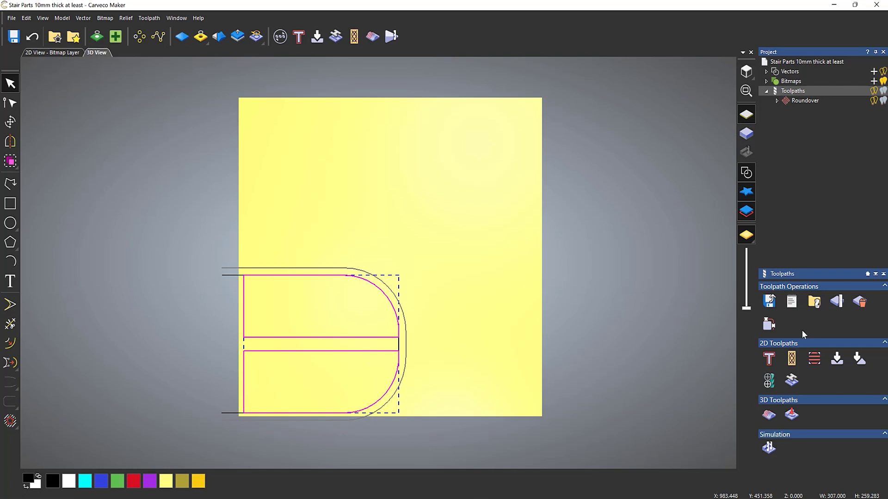
pyautogui.click(769, 359)
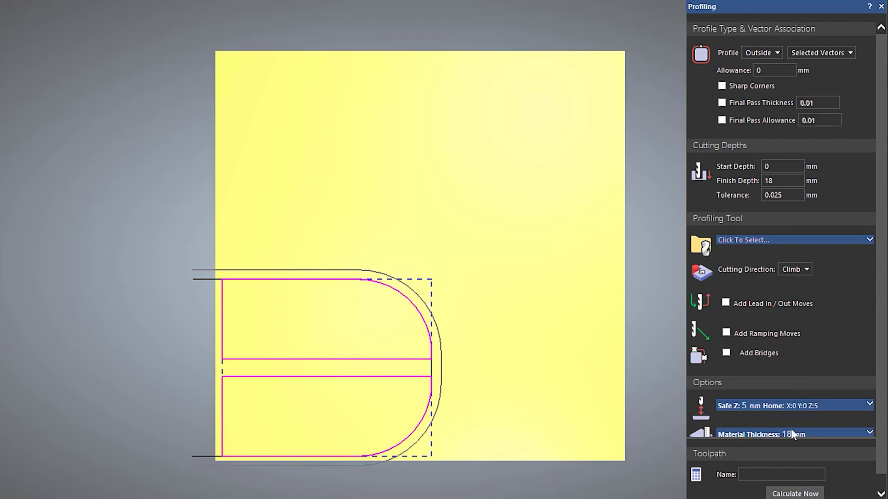
# Assign the 1/4" The Jenny Compression tool from the Cadence Manufacturing & Design group and add zig-zag ramping moves
pyautogui.click(745, 241)
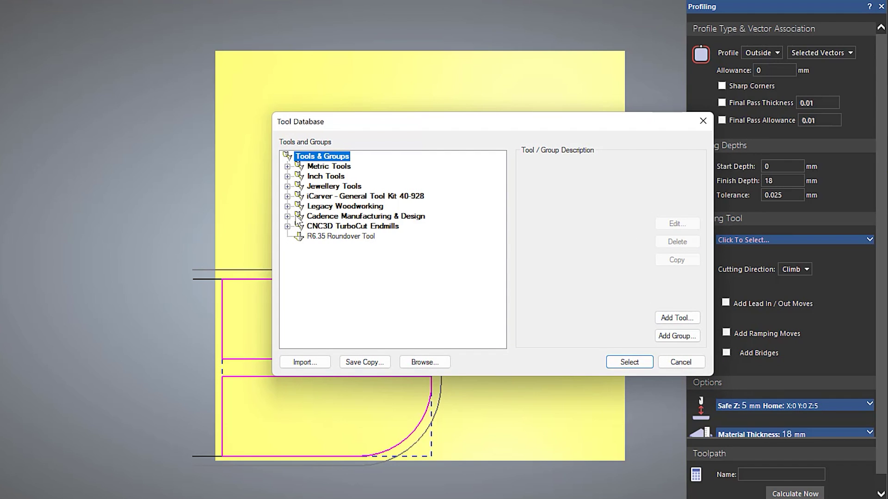
pyautogui.click(287, 216)
pyautogui.click(350, 227)
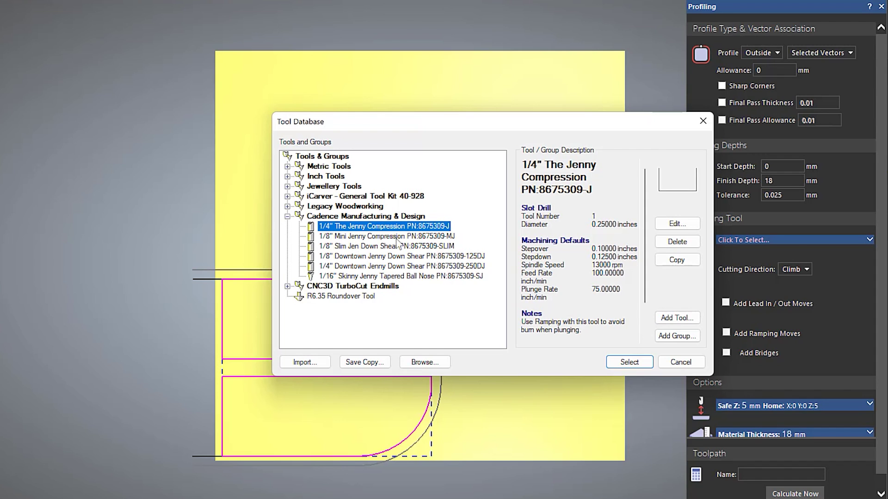
pyautogui.click(630, 362)
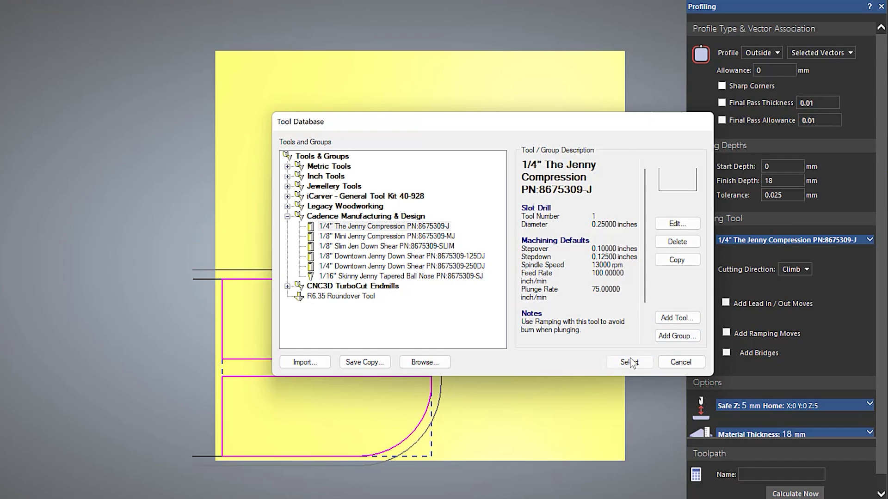
pyautogui.scroll(-1, 821, 307)
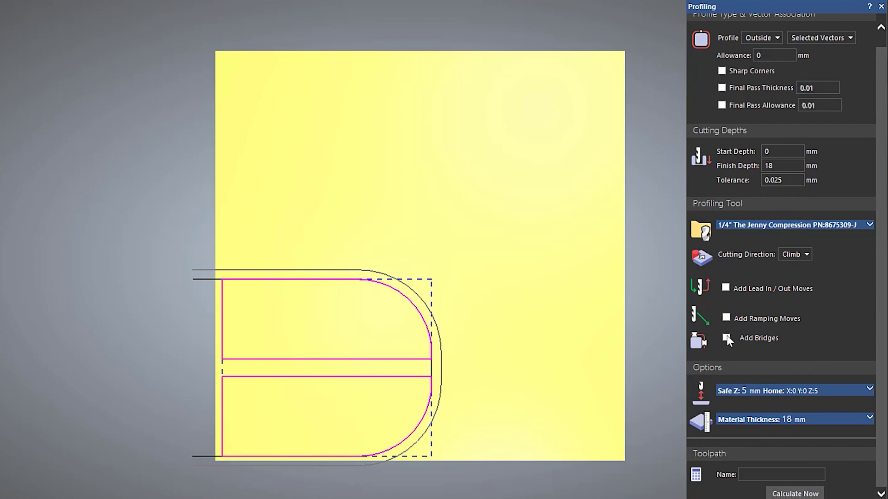
pyautogui.click(727, 318)
pyautogui.scroll(-5, 742, 340)
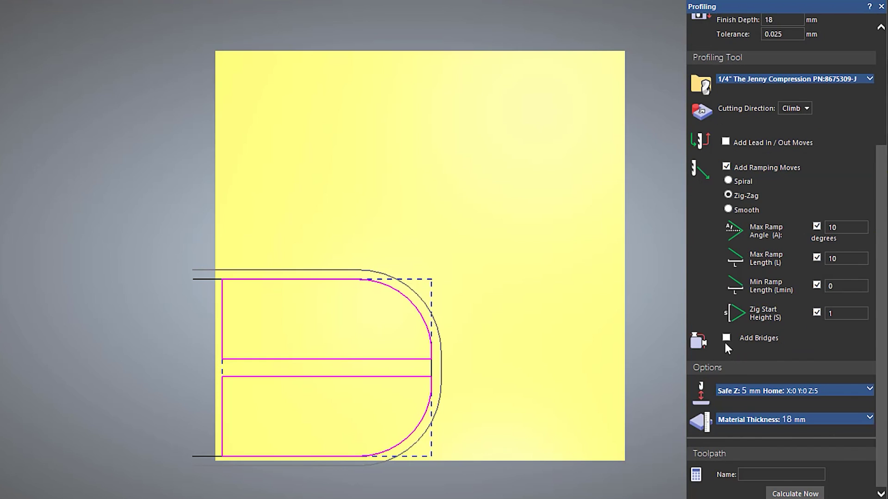
# Add four 2D bridges per outline, 2 mm long and 2 mm thick, and calculate the cut-out toolpath
pyautogui.click(725, 341)
pyautogui.scroll(-8, 740, 329)
pyautogui.click(802, 167)
pyautogui.write('2')
pyautogui.click(806, 197)
pyautogui.press('BackSpace')
pyautogui.write('2')
pyautogui.click(793, 222)
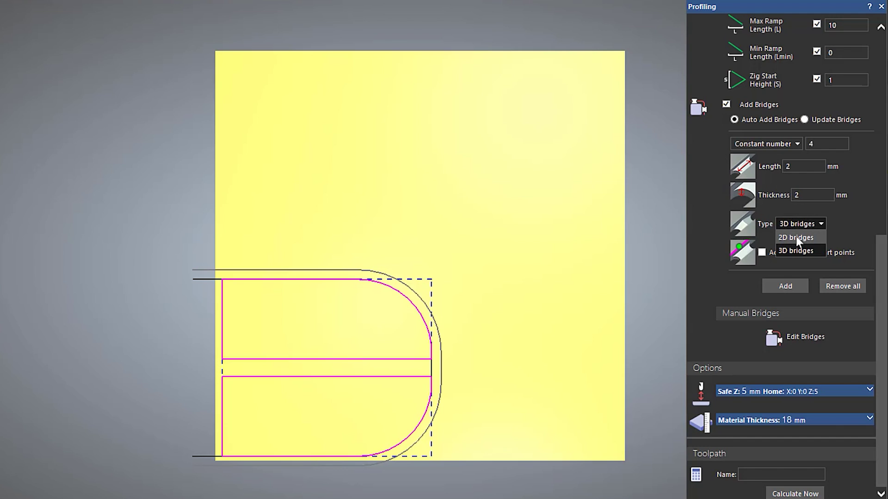
pyautogui.click(795, 237)
pyautogui.click(790, 290)
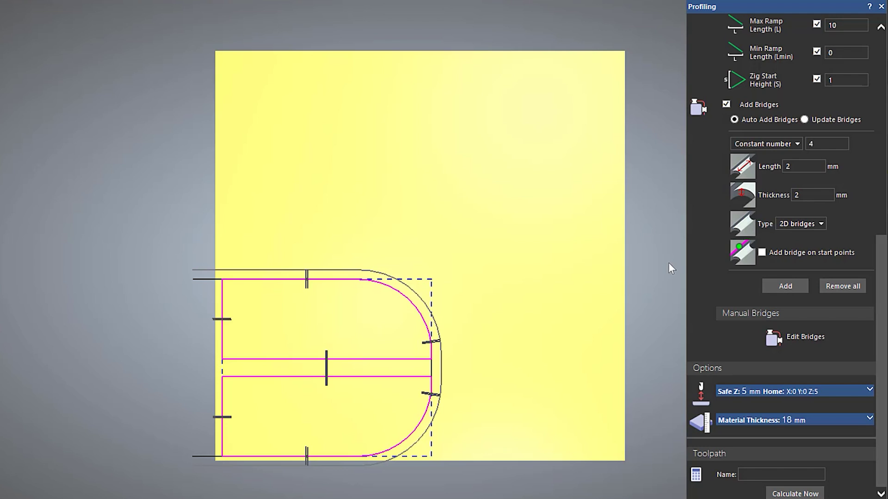
pyautogui.click(793, 494)
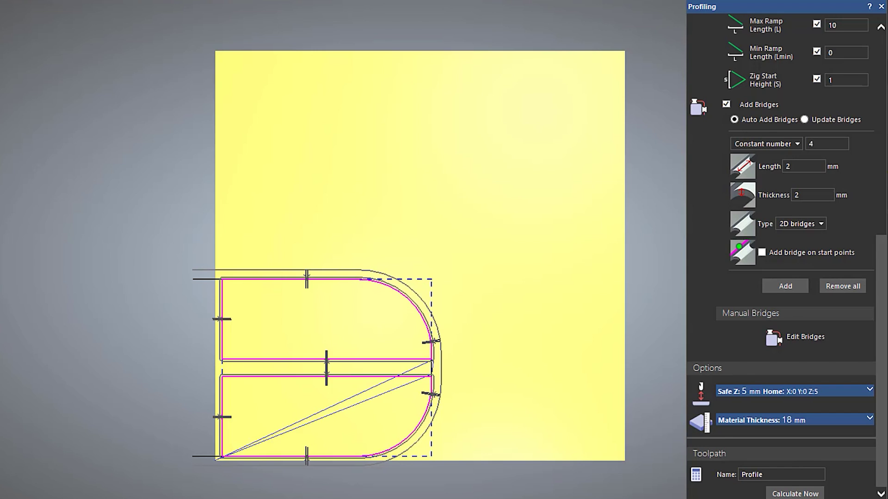
pyautogui.click(880, 8)
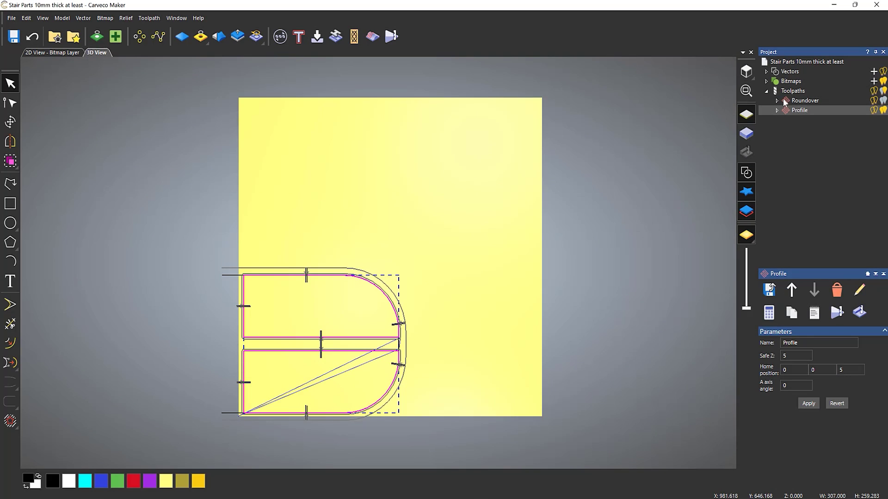
# Simulate the Roundover toolpath followed by the Profile toolpath
pyautogui.rightClick(791, 101)
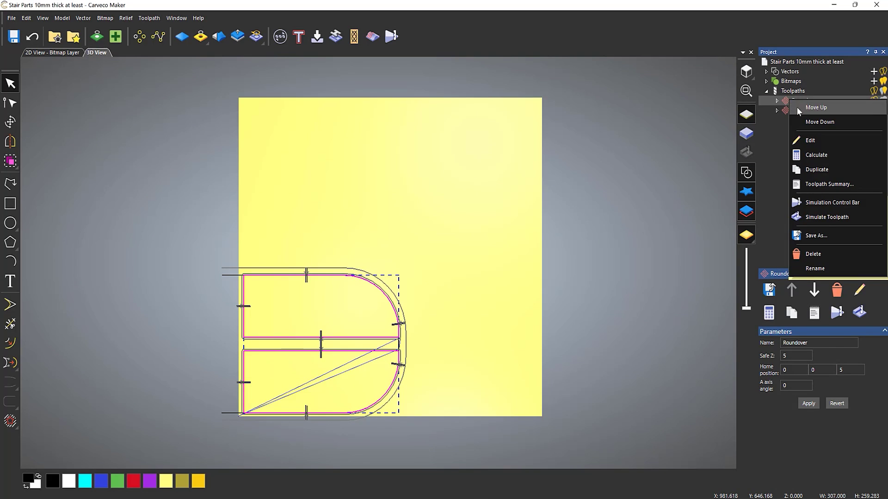
pyautogui.click(825, 218)
pyautogui.scroll(5, 313, 372)
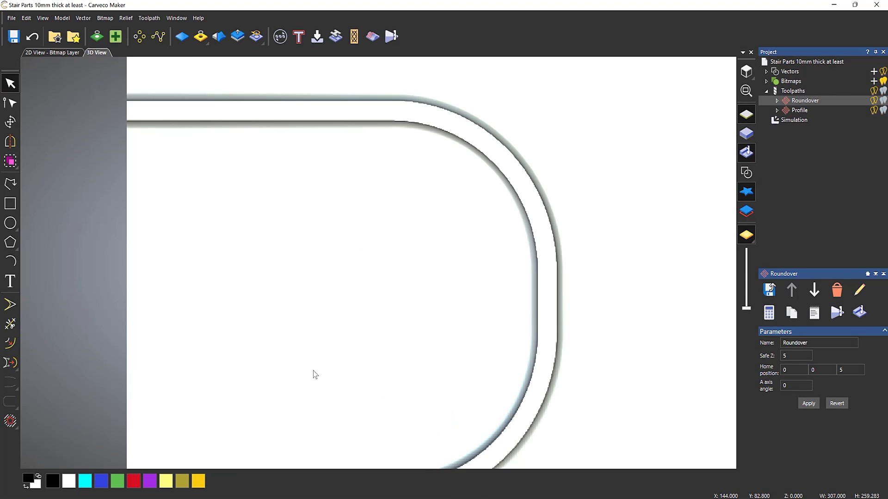
pyautogui.rightClick(790, 111)
pyautogui.click(819, 224)
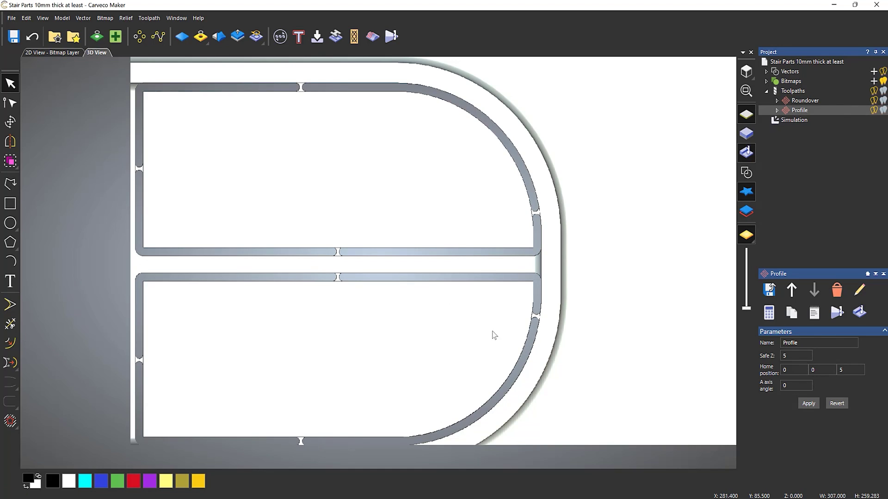
# Display the vectors without the toolpath lines and examine where the roundover cut meets the part outlines, restoring the toolpath display
pyautogui.click(746, 173)
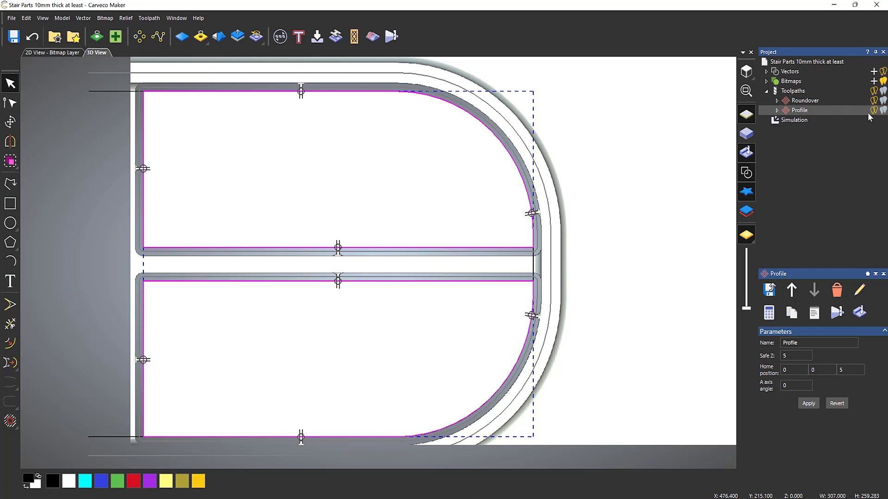
pyautogui.click(874, 91)
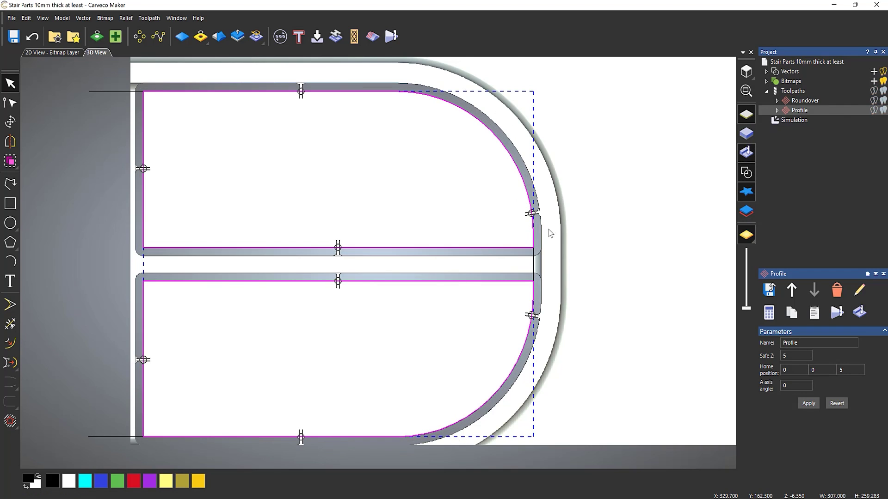
pyautogui.scroll(5, 535, 237)
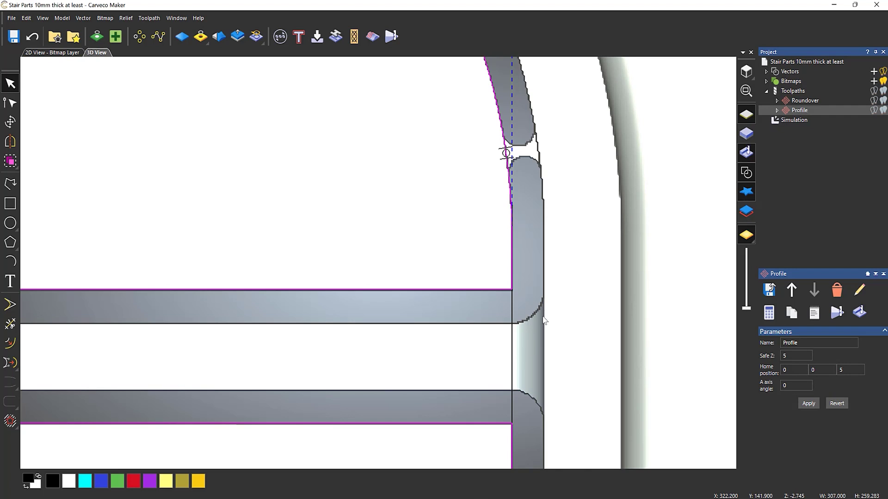
pyautogui.scroll(-3, 479, 263)
pyautogui.scroll(2, 324, 259)
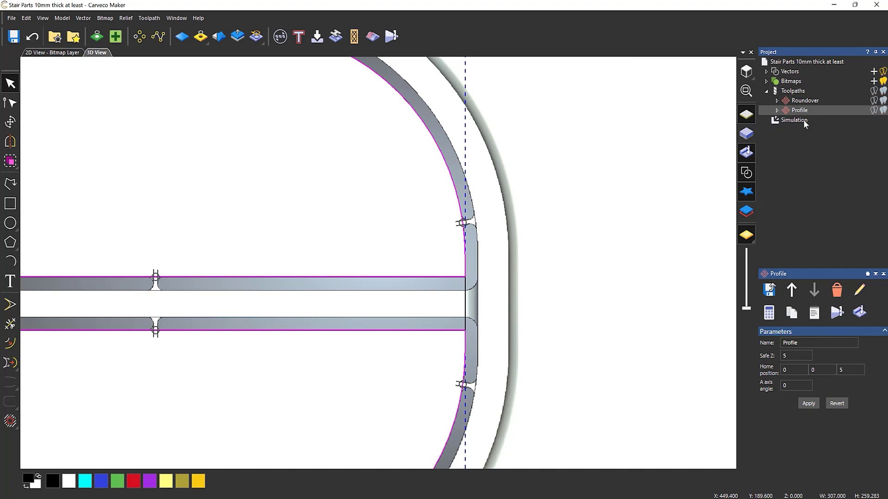
pyautogui.click(873, 91)
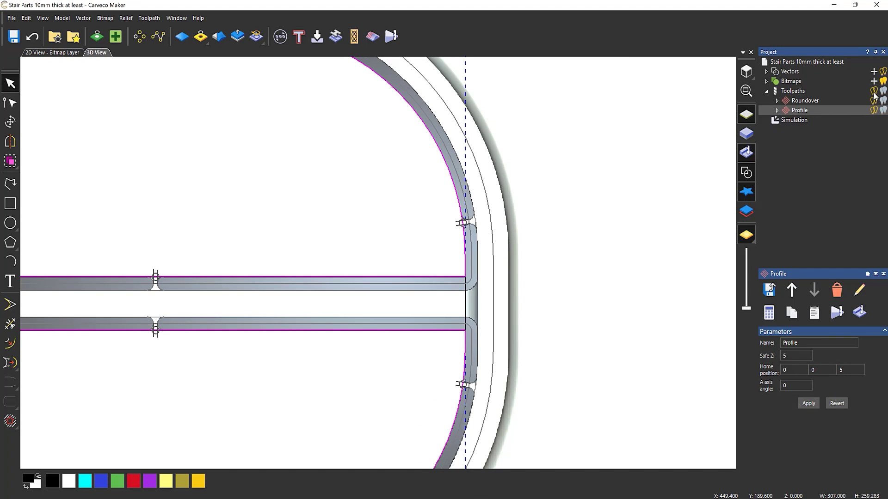
# Save the R6.35 Roundover Tool with its offset relative to the inner diameter, reselect it and recalculate the Roundover toolpath
pyautogui.click(797, 119)
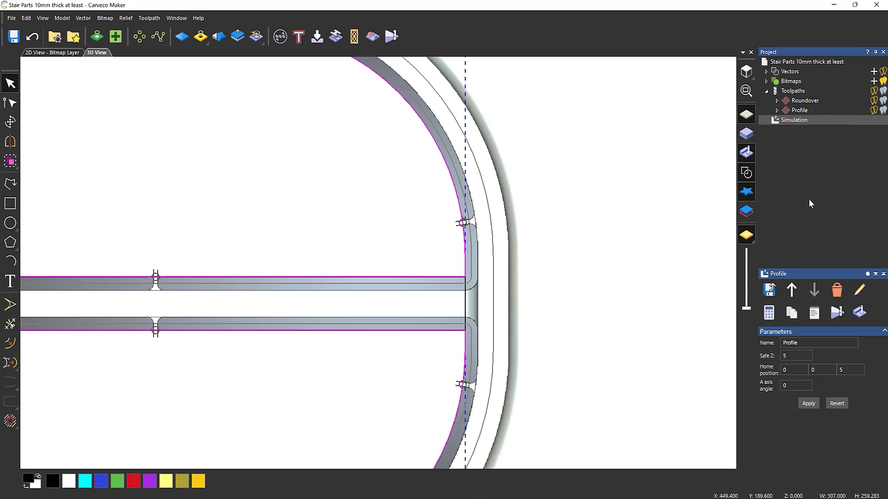
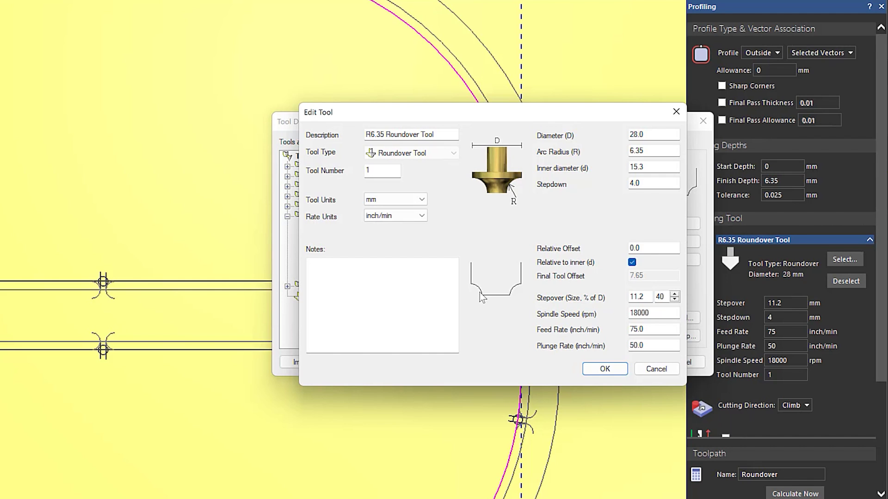
pyautogui.click(619, 367)
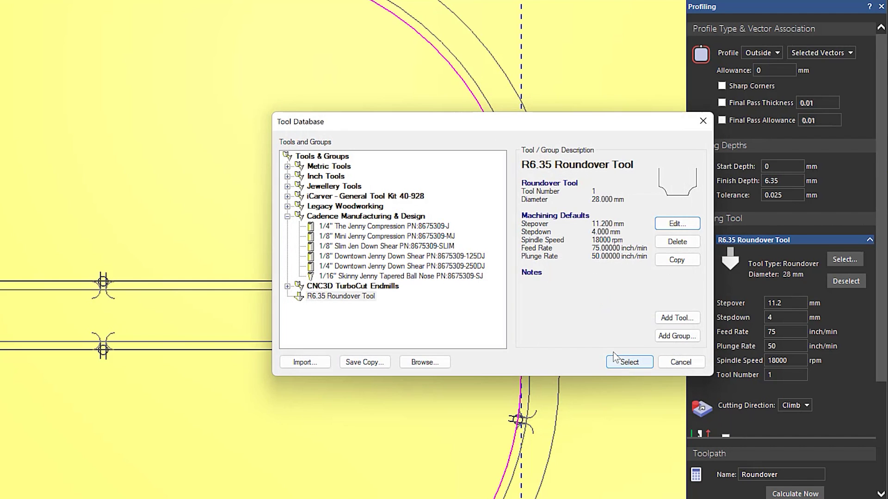
pyautogui.click(619, 362)
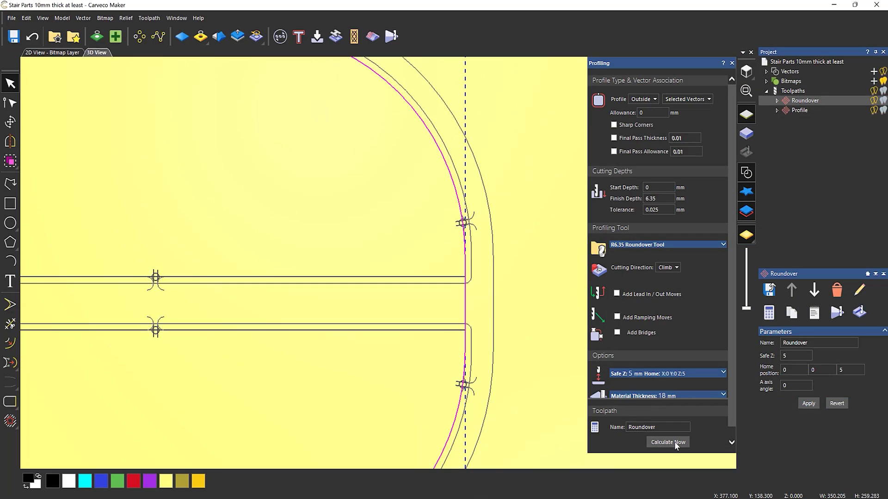
pyautogui.click(874, 111)
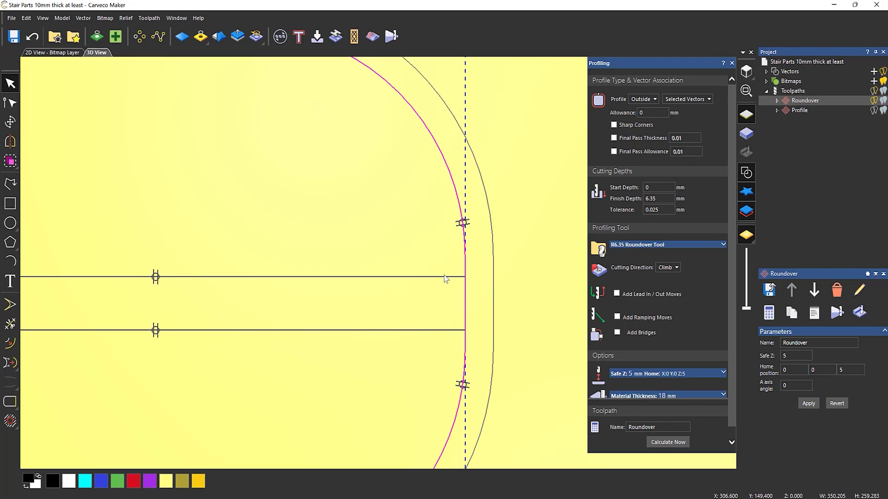
pyautogui.click(669, 443)
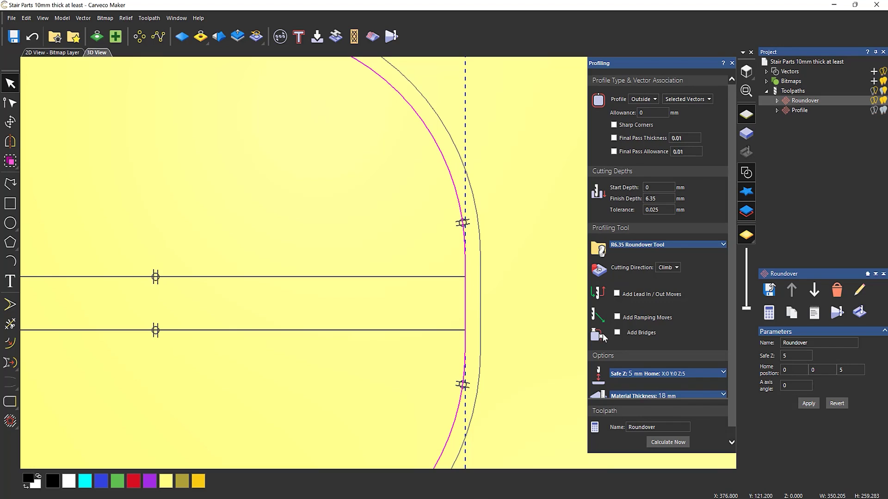
# Simulate the recalculated Roundover toolpath and the Profile toolpath, and inspect the rounded edge between the parts in 3D
pyautogui.rightClick(798, 101)
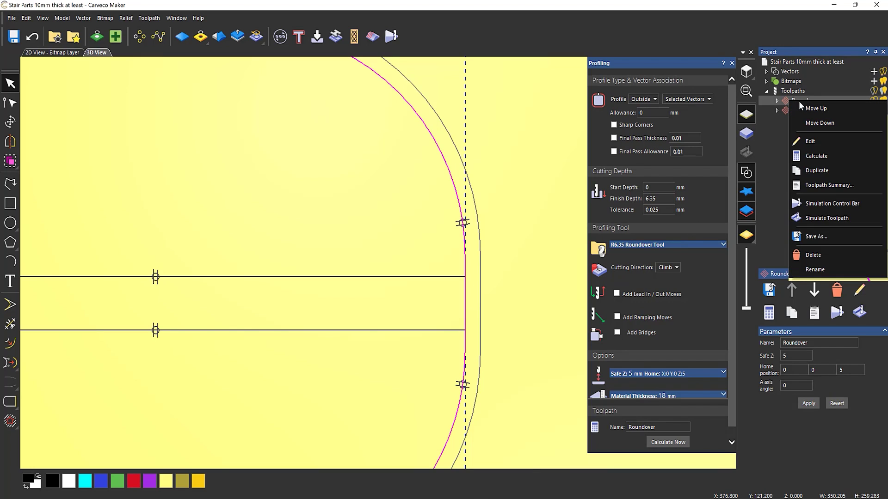
pyautogui.click(820, 223)
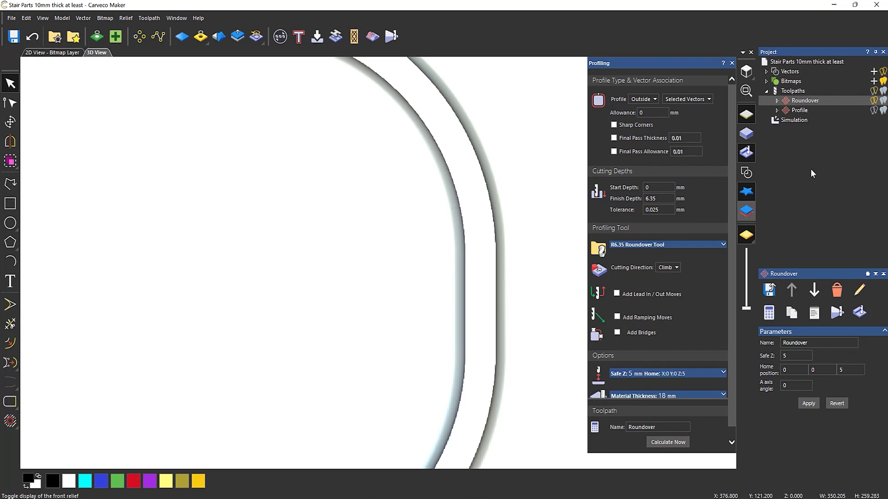
pyautogui.rightClick(805, 111)
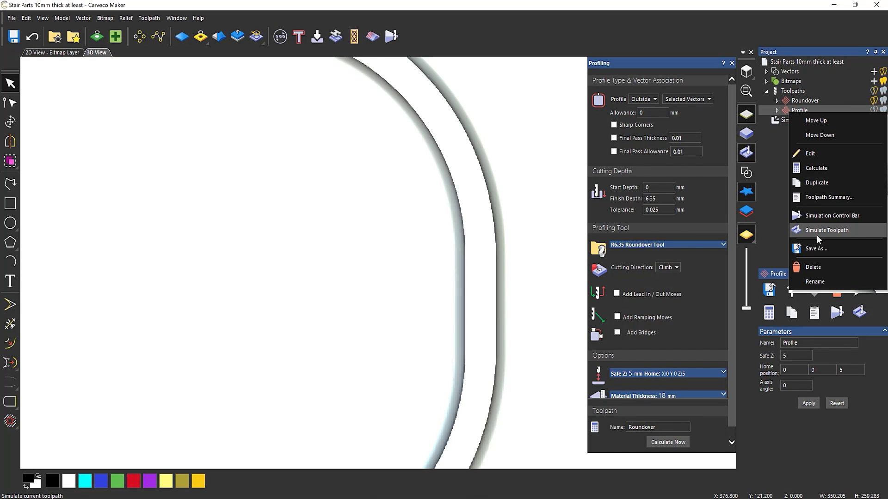
pyautogui.click(817, 235)
pyautogui.moveTo(323, 419); pyautogui.dragTo(195, 273)
pyautogui.scroll(1, 200, 307)
pyautogui.scroll(3, 392, 348)
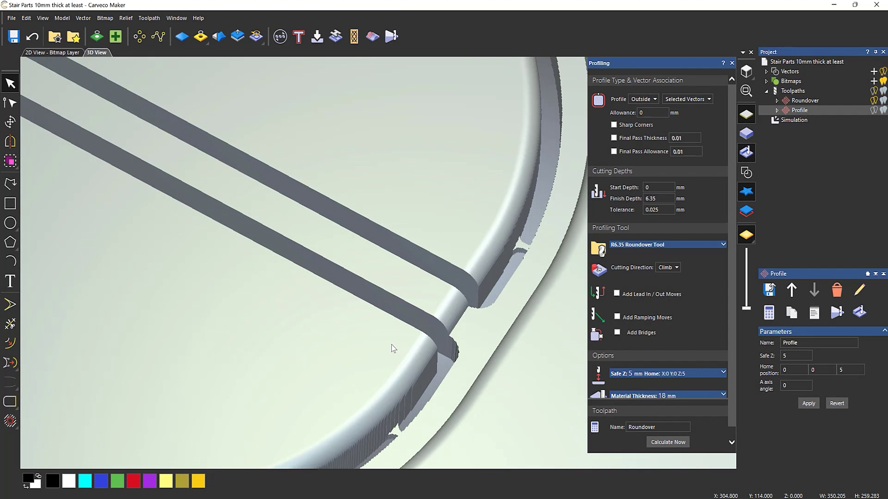
# Set the R6.35 Roundover Tool's relative offset to 2 mm, reselect the tool and recalculate the Roundover toolpath
pyautogui.click(668, 246)
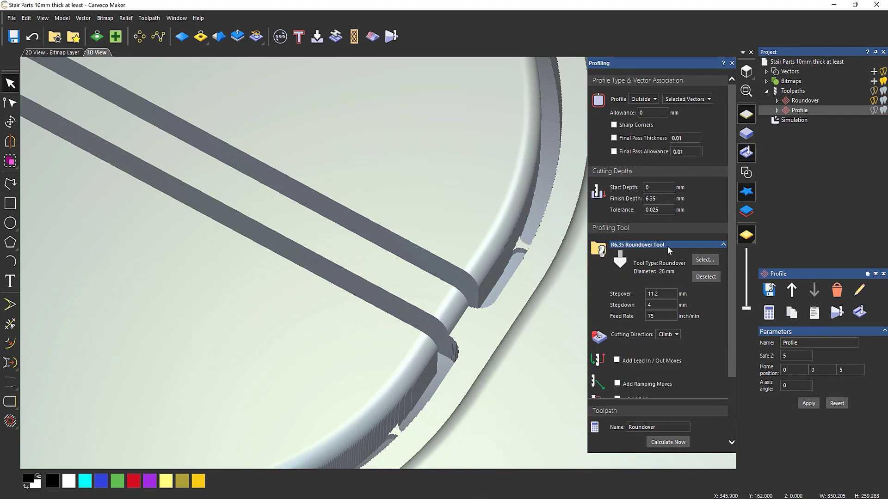
pyautogui.click(700, 261)
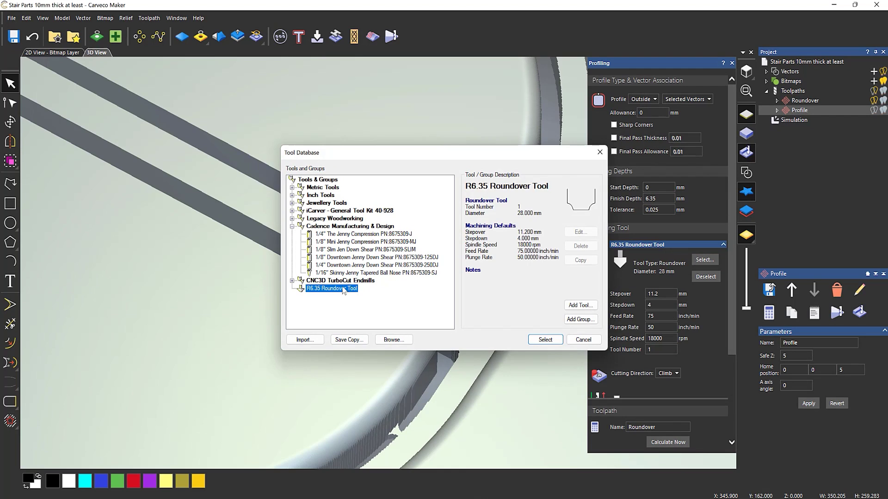
pyautogui.click(580, 232)
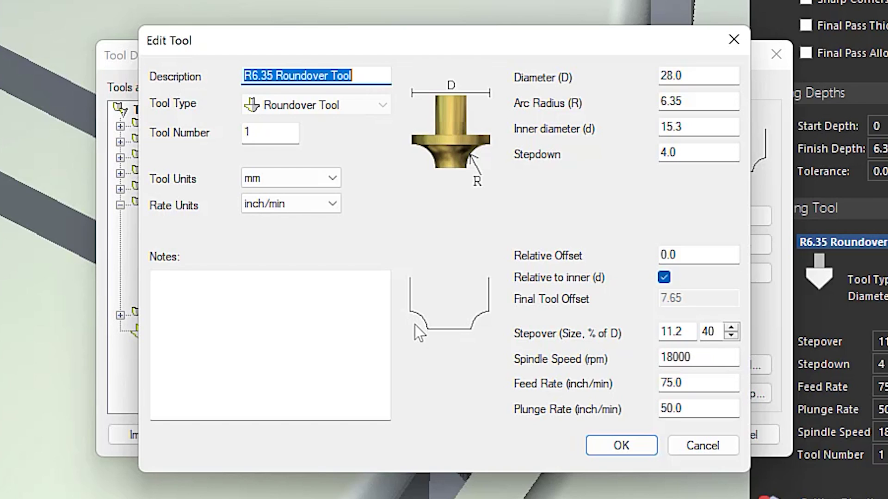
pyautogui.moveTo(698, 254); pyautogui.dragTo(538, 257)
pyautogui.write('2')
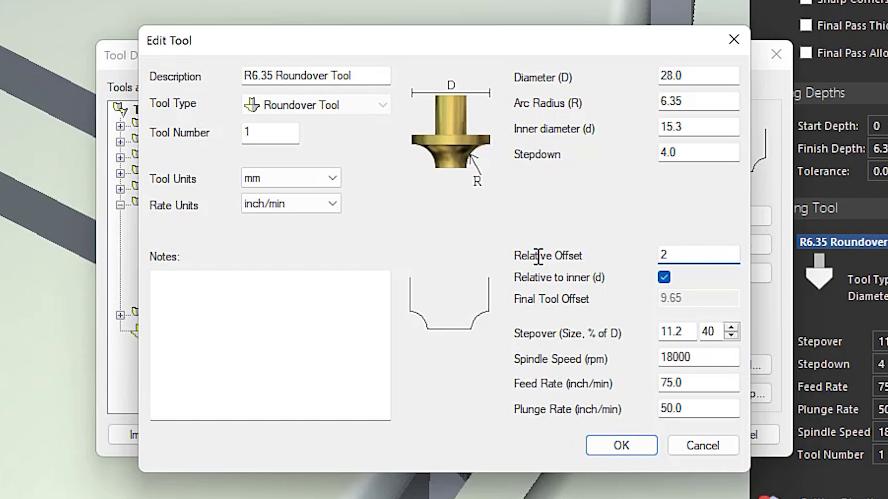
pyautogui.click(648, 439)
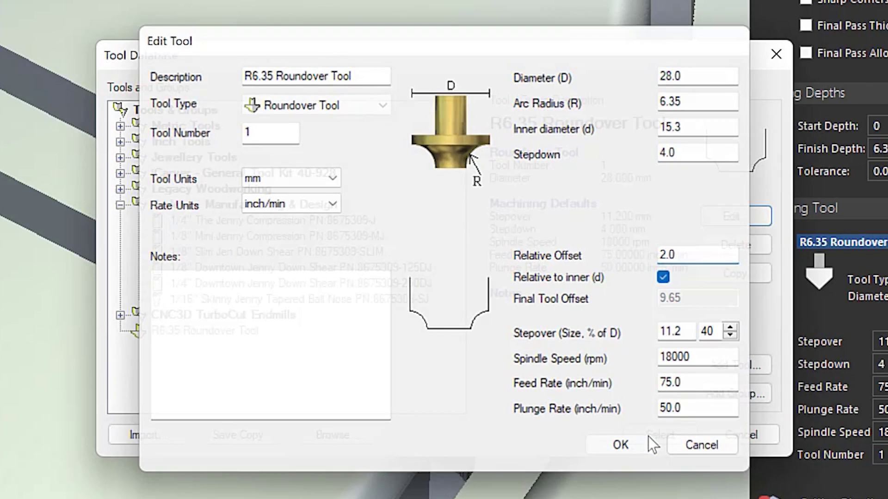
pyautogui.click(648, 432)
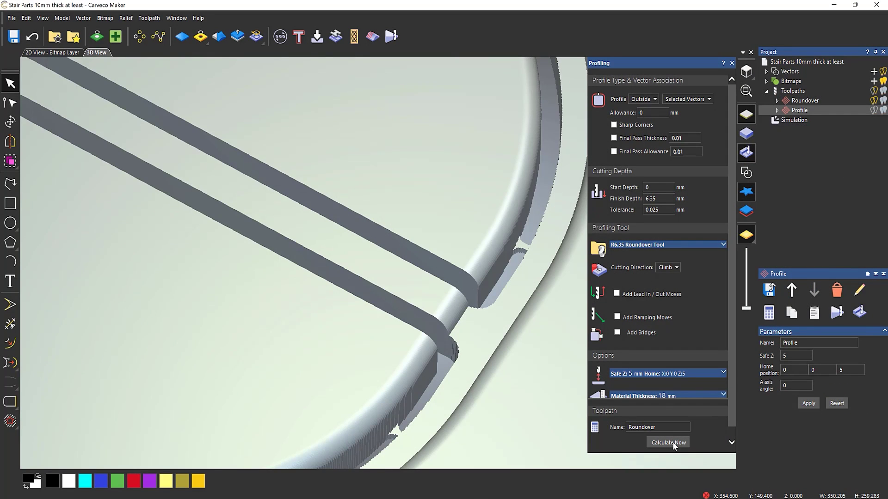
pyautogui.click(670, 442)
# Replace the old simulation by simulating the Roundover toolpath followed by the Profile toolpath
pyautogui.click(794, 121)
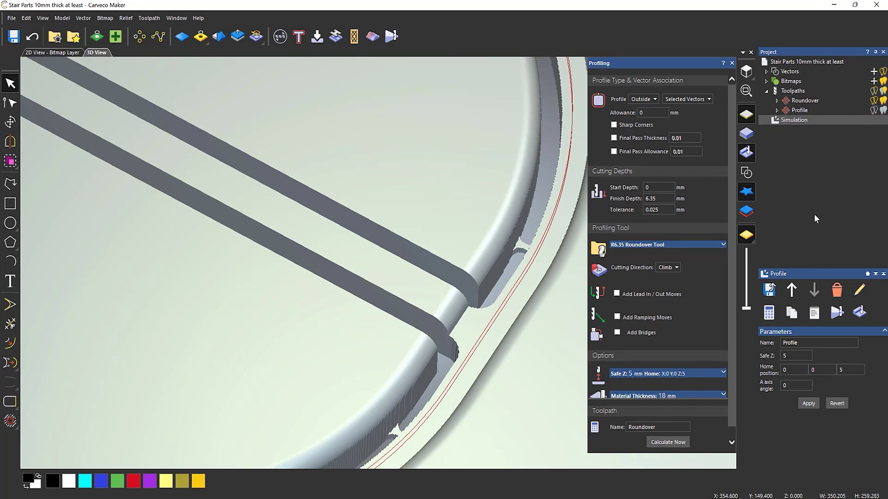
pyautogui.rightClick(794, 119)
pyautogui.click(800, 160)
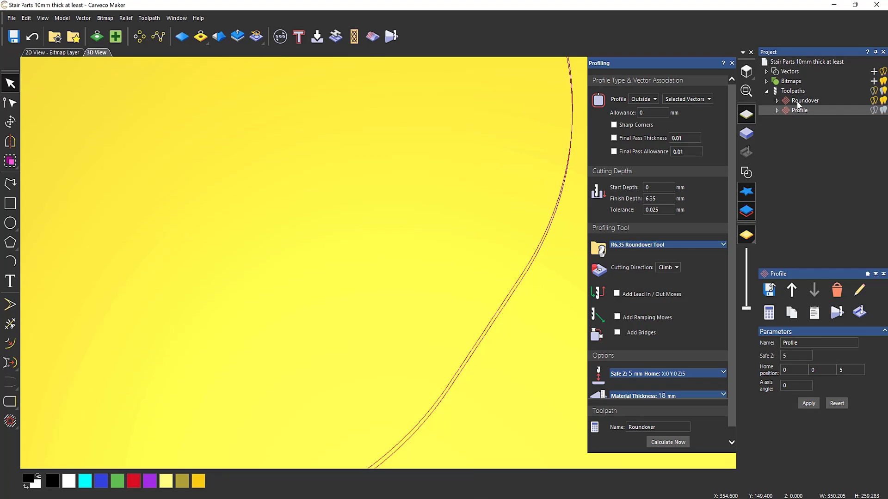
pyautogui.rightClick(797, 102)
pyautogui.click(826, 218)
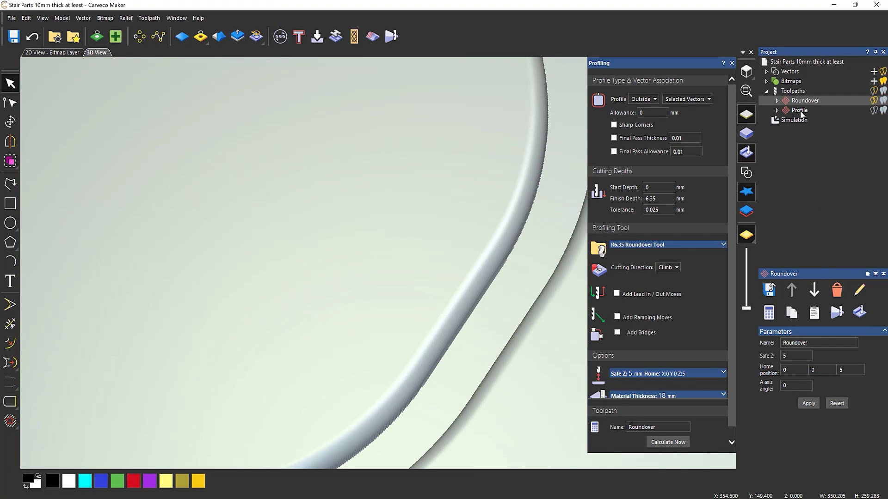
pyautogui.rightClick(799, 109)
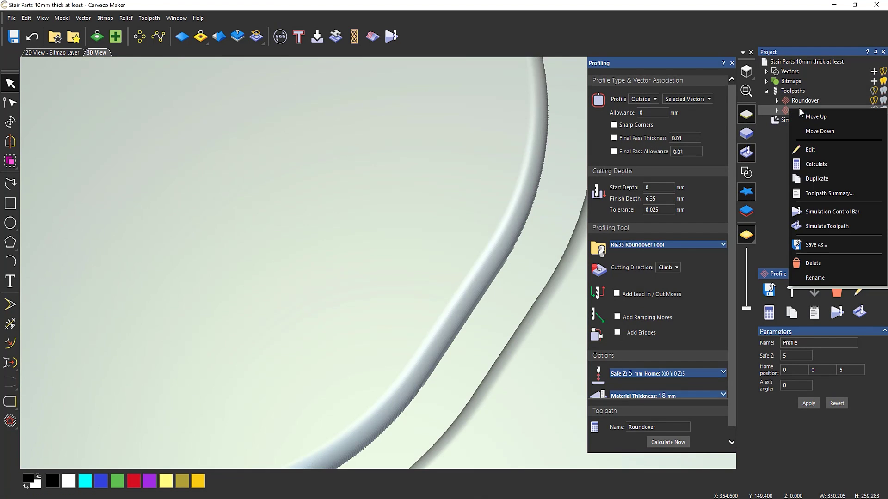
pyautogui.click(831, 226)
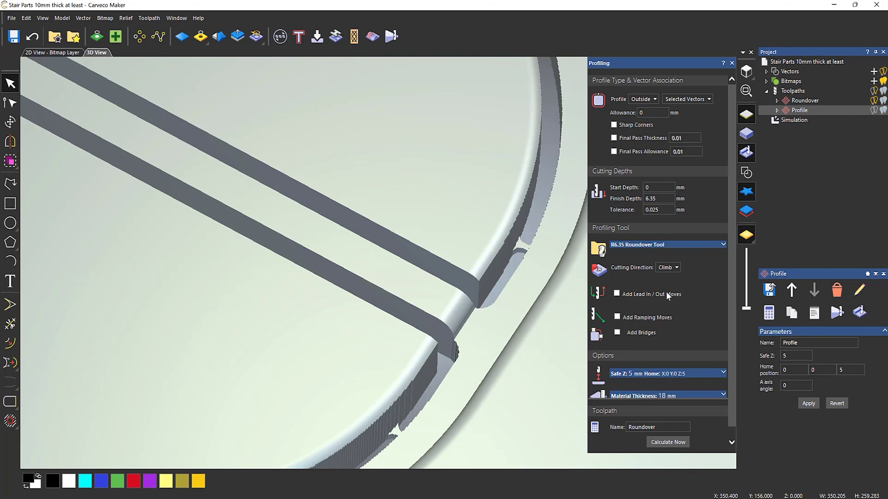
# Delete the simulation and reselect the R6.35 Roundover Tool with its relative offset set to -2 mm
pyautogui.click(800, 119)
pyautogui.rightClick(790, 120)
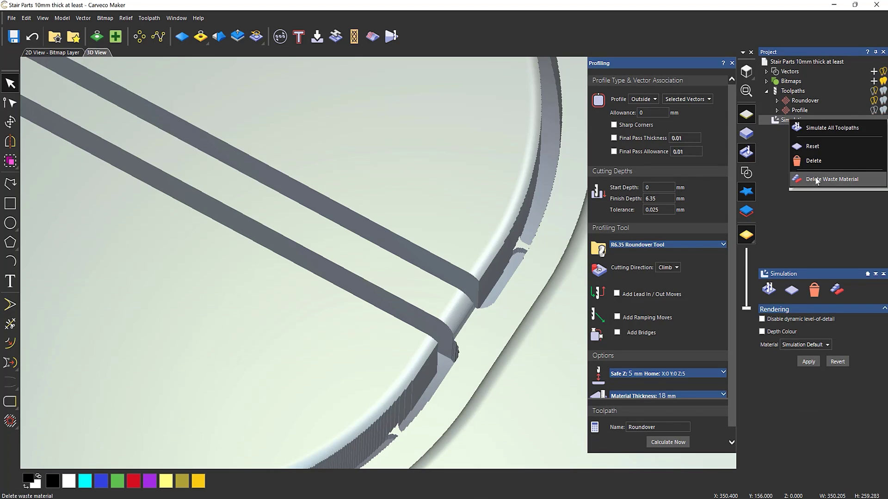
pyautogui.click(815, 168)
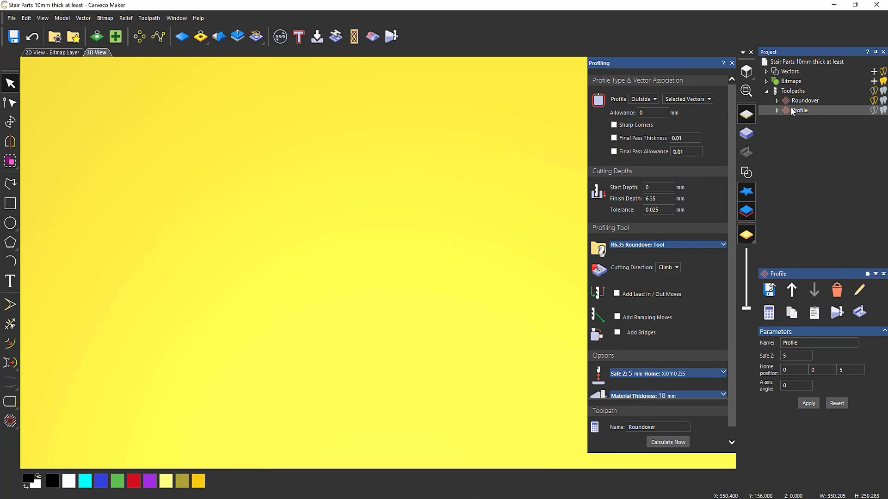
pyautogui.click(647, 245)
pyautogui.click(697, 262)
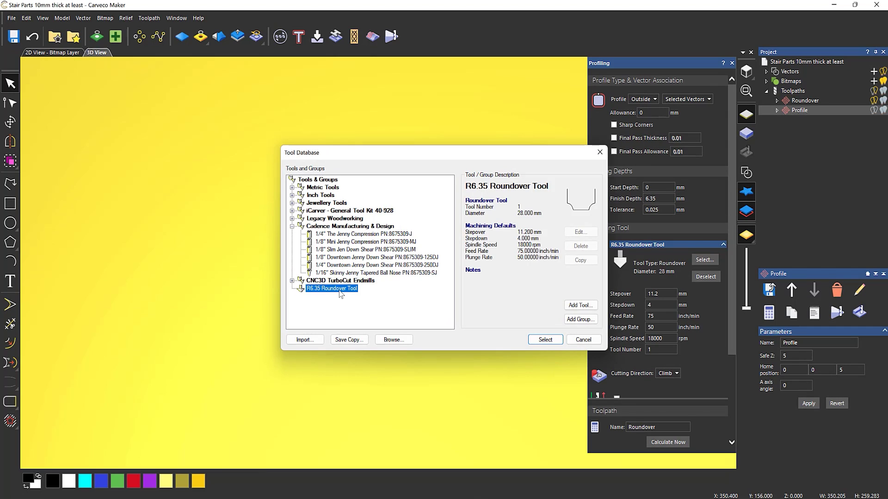
pyautogui.click(580, 232)
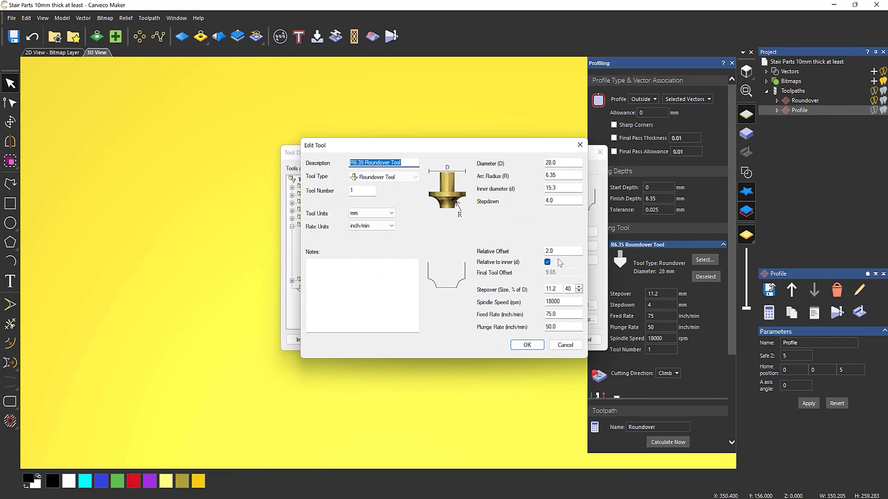
pyautogui.click(546, 251)
pyautogui.write('-')
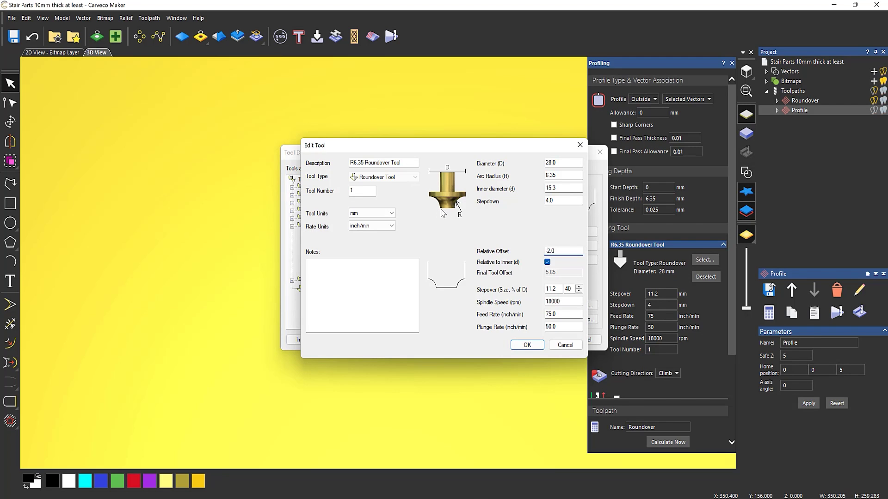
pyautogui.click(527, 345)
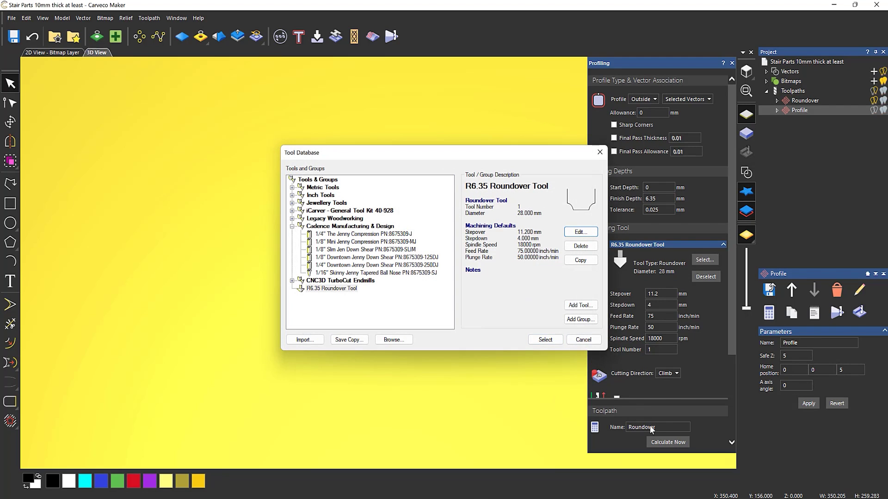
pyautogui.click(545, 340)
# Recalculate the Roundover toolpath with the negative tool offset and simulate all toolpaths
pyautogui.click(669, 441)
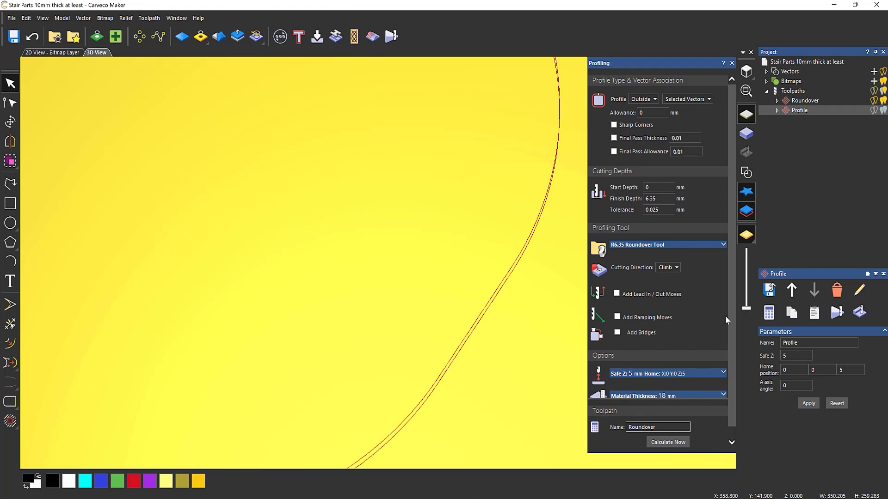
pyautogui.rightClick(793, 91)
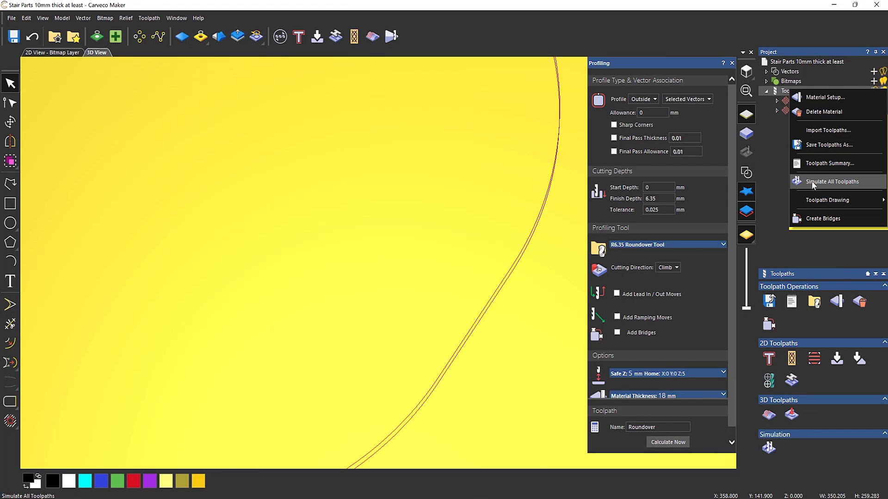
pyautogui.click(811, 181)
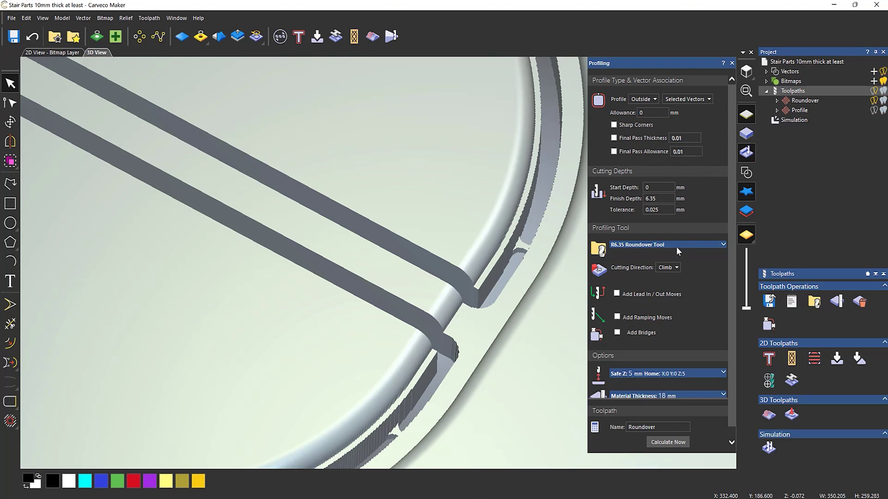
# Remove the negative relative offset from the R6.35 Roundover Tool, reselect it and recalculate the Roundover toolpath
pyautogui.click(717, 244)
pyautogui.click(704, 260)
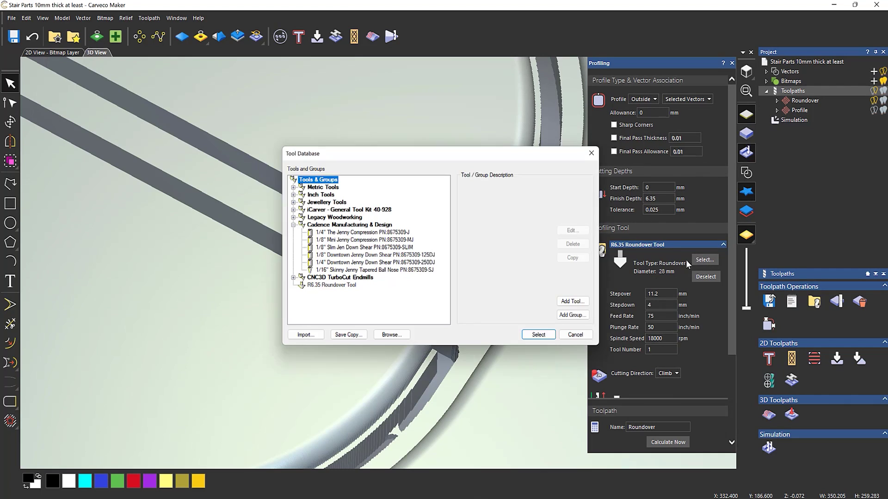
pyautogui.click(332, 289)
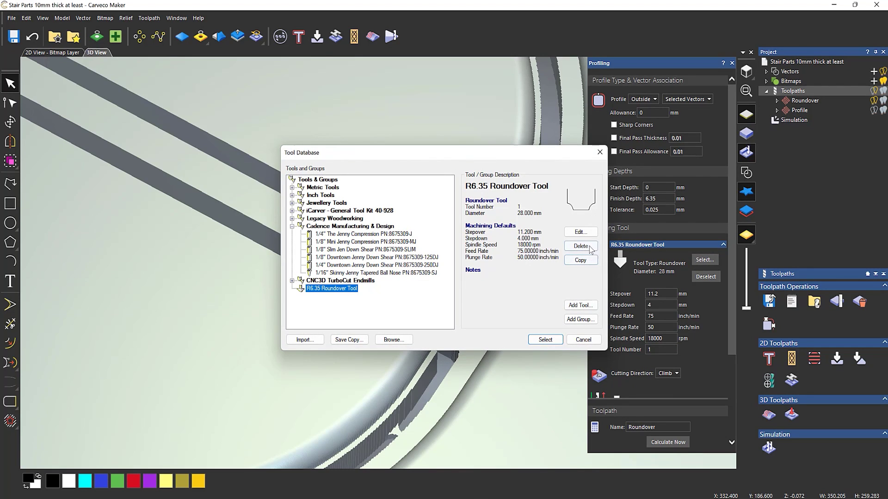
pyautogui.click(584, 230)
pyautogui.click(557, 251)
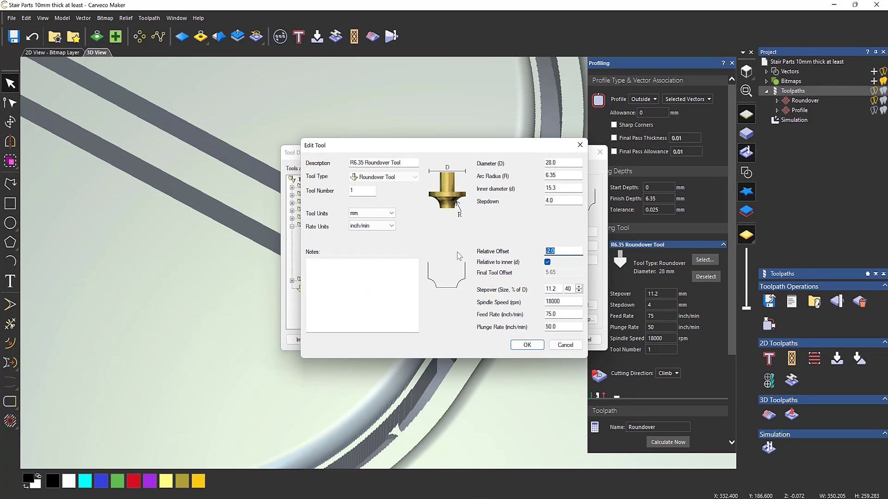
pyautogui.click(526, 345)
pyautogui.click(541, 339)
pyautogui.click(668, 442)
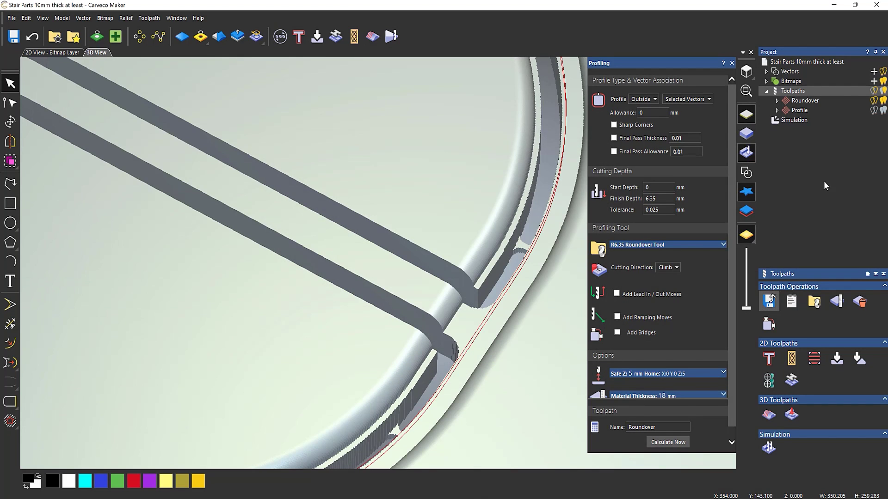
# Delete the existing simulation and simulate all toolpaths again with the corrected roundover tool
pyautogui.click(795, 120)
pyautogui.rightClick(790, 121)
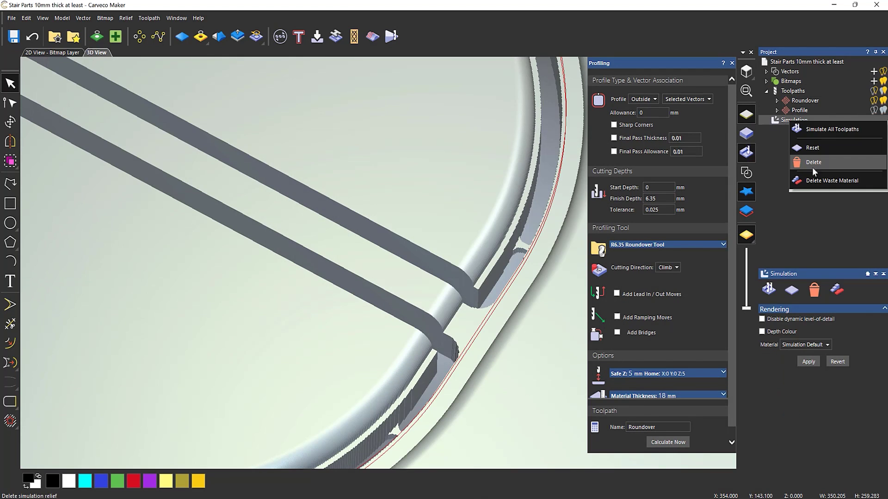
pyautogui.click(812, 161)
pyautogui.click(787, 91)
pyautogui.rightClick(787, 91)
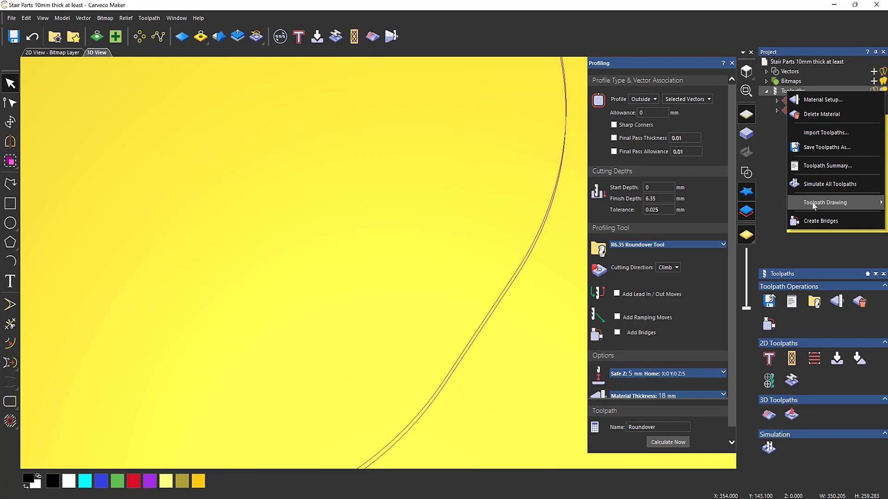
pyautogui.click(816, 185)
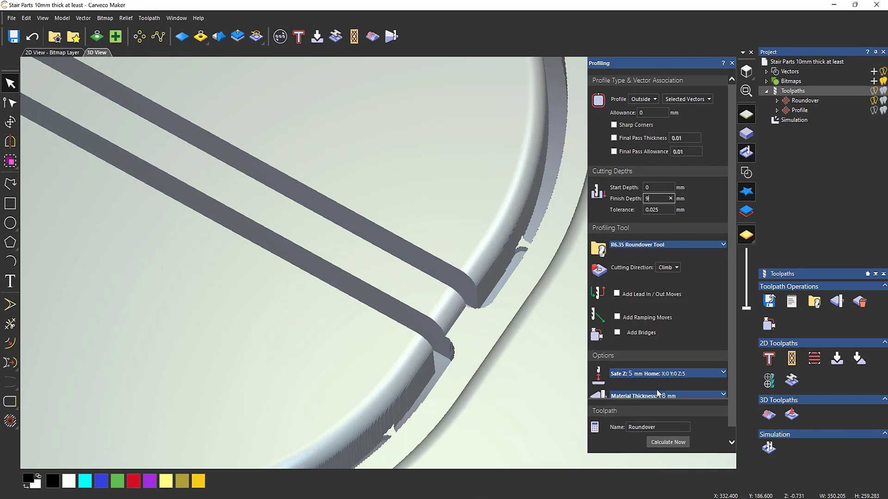
# Recalculate the Roundover toolpath with a finish depth of 9 mm and delete the outdated simulation
pyautogui.click(674, 442)
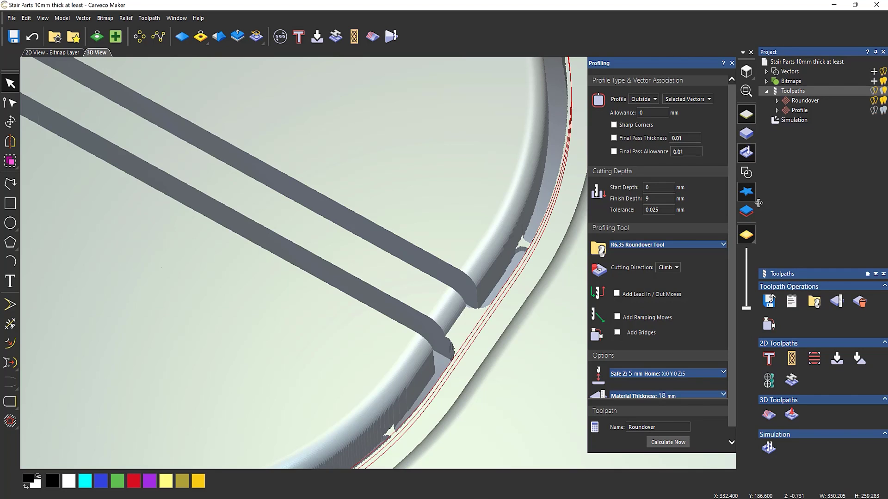
pyautogui.rightClick(798, 117)
pyautogui.click(816, 160)
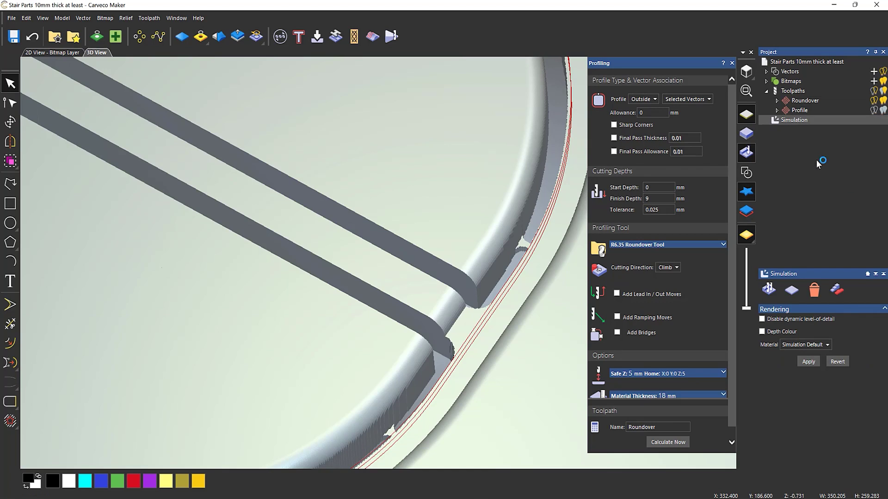
# Simulate all toolpaths with the 9 mm deep roundover and inspect the step along the rounded edge in 3D
pyautogui.rightClick(788, 91)
pyautogui.click(815, 185)
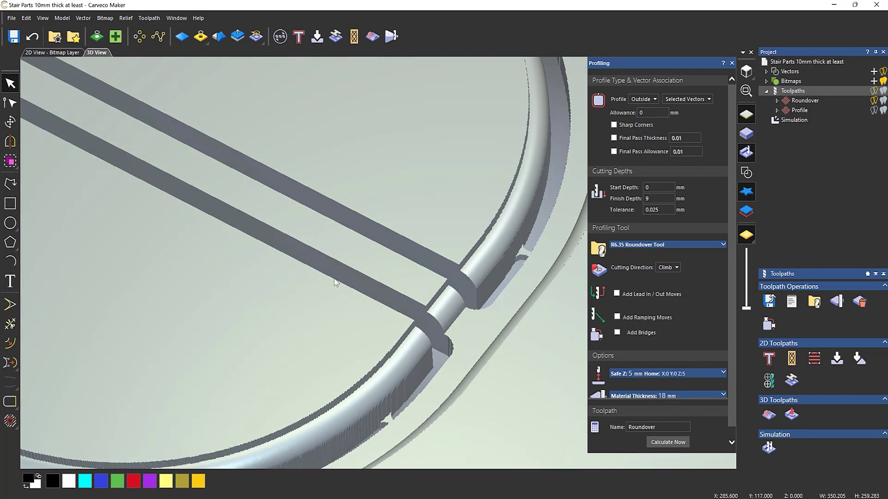
pyautogui.moveTo(335, 283); pyautogui.dragTo(364, 269)
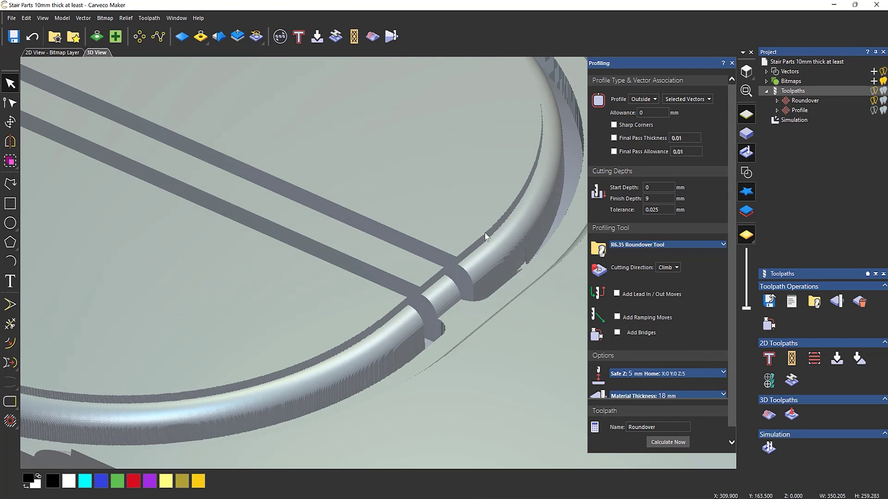
pyautogui.scroll(3, 457, 295)
# Set the Roundover toolpath's finish depth to 6.35 mm and recalculate it
pyautogui.doubleClick(657, 199)
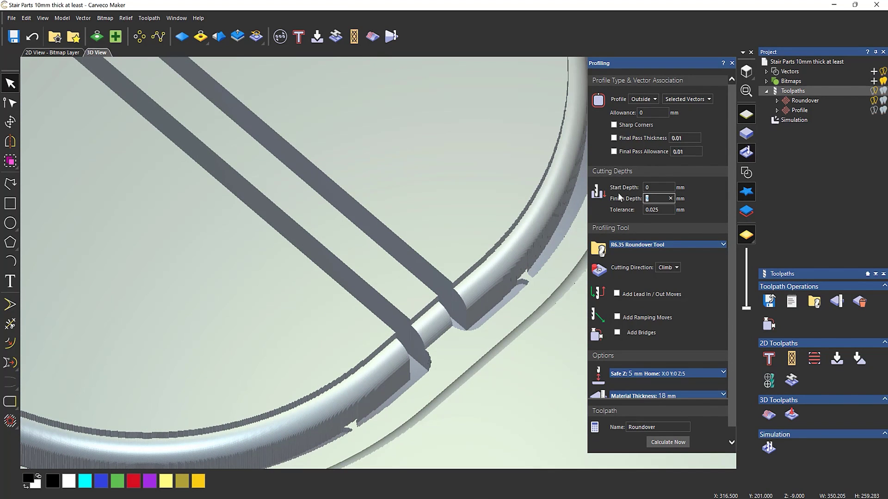
pyautogui.write('6.35')
pyautogui.click(672, 442)
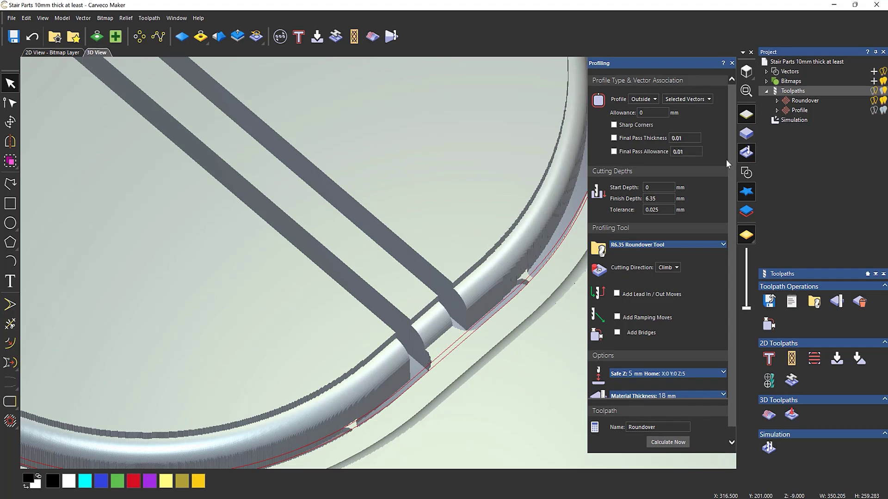
# Close the profiling settings and delete the simulation of the 9 mm deep roundover
pyautogui.click(794, 120)
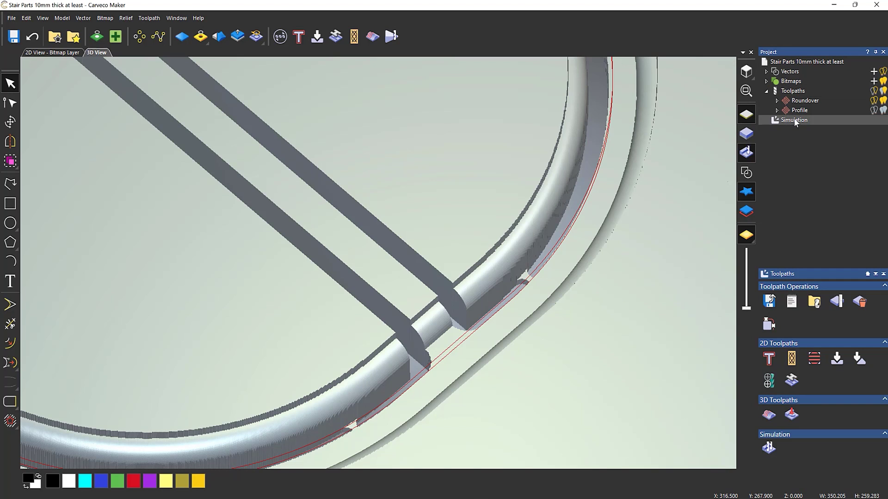
pyautogui.rightClick(808, 192)
pyautogui.click(812, 161)
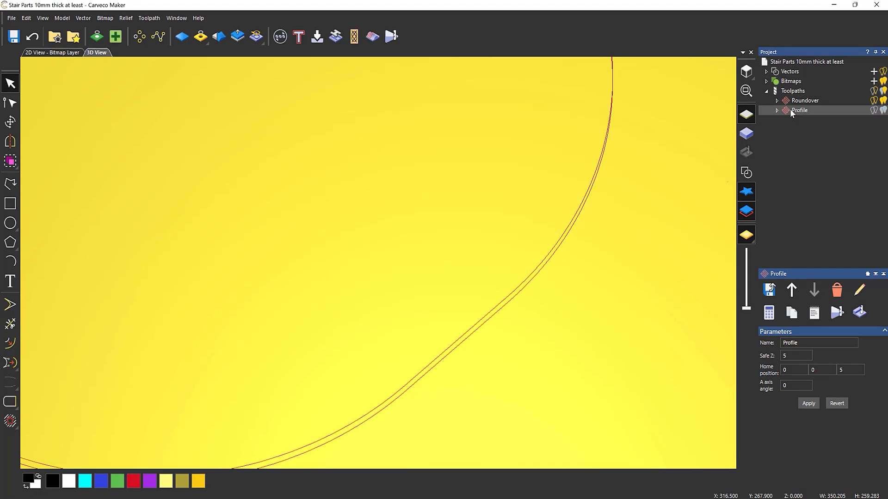
# Simulate all toolpaths, and change the Roundover toolpath's profile type to Along
pyautogui.rightClick(792, 93)
pyautogui.click(813, 180)
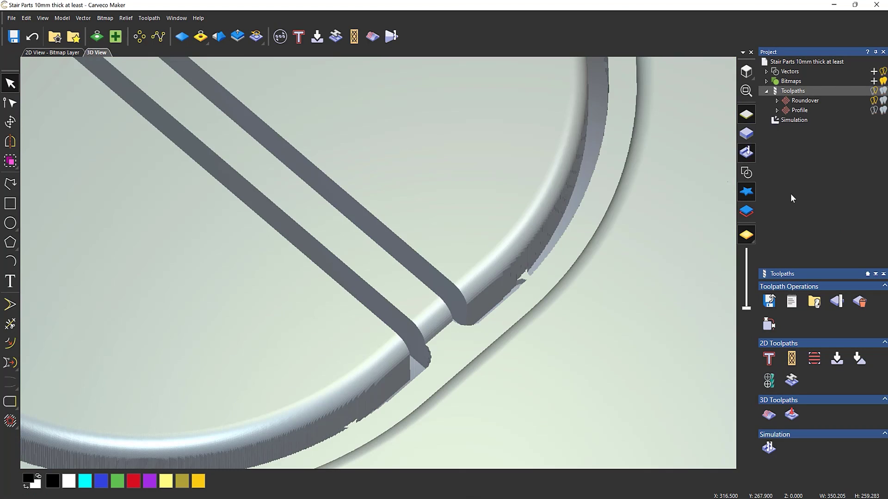
pyautogui.doubleClick(795, 101)
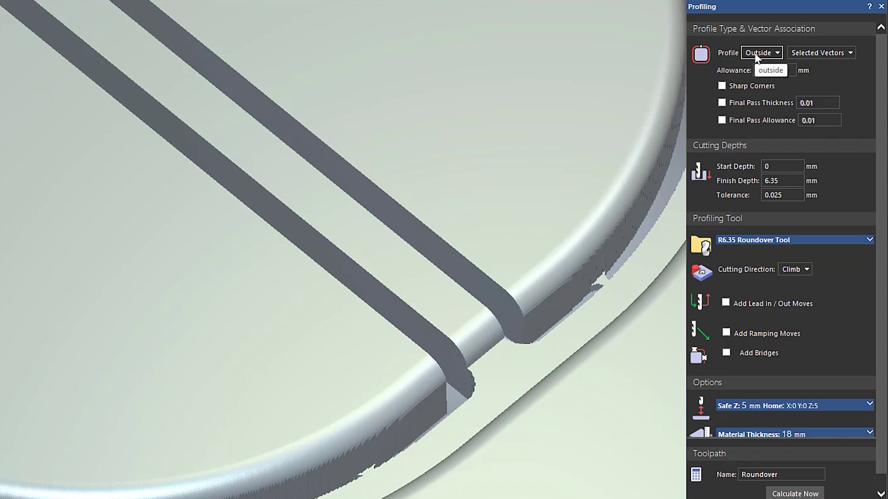
pyautogui.click(755, 54)
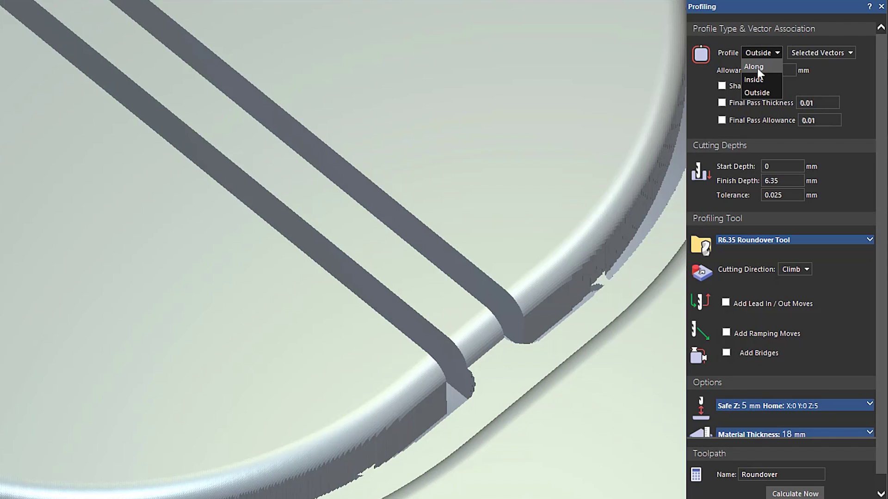
pyautogui.click(757, 67)
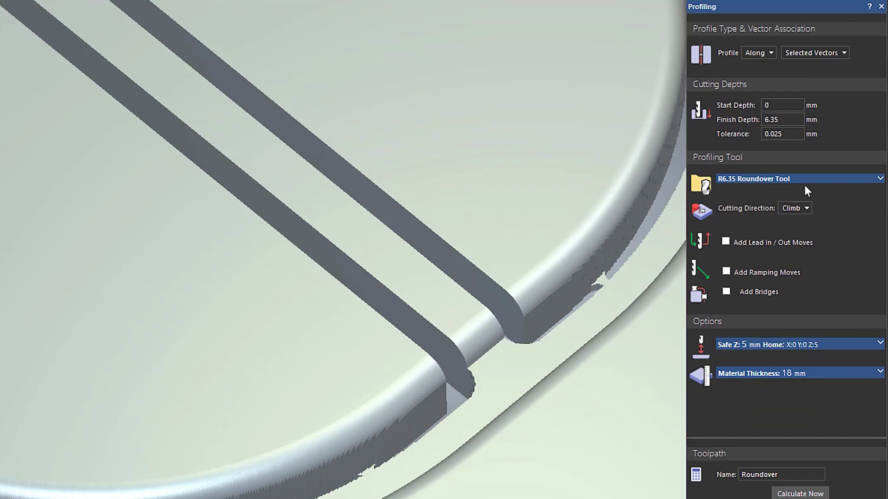
# Review the R6.35 Roundover Tool's definition in the tool database and keep it as the profiling tool
pyautogui.click(805, 180)
pyautogui.click(841, 199)
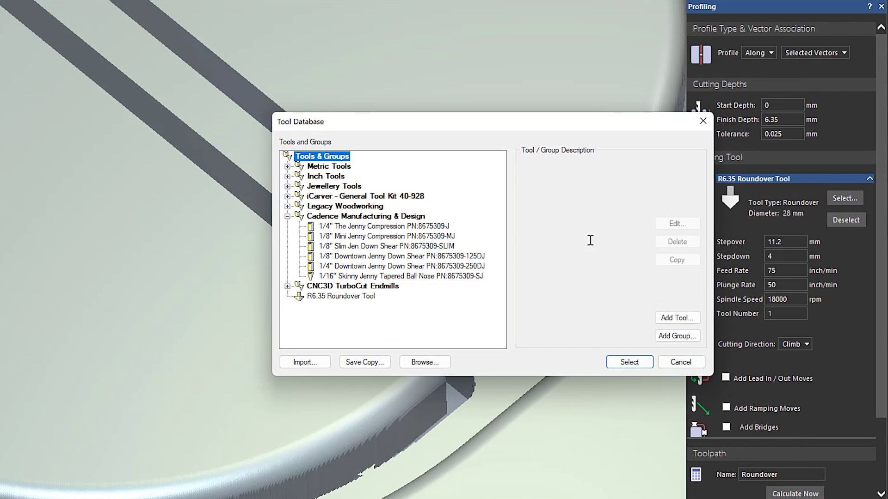
pyautogui.click(331, 296)
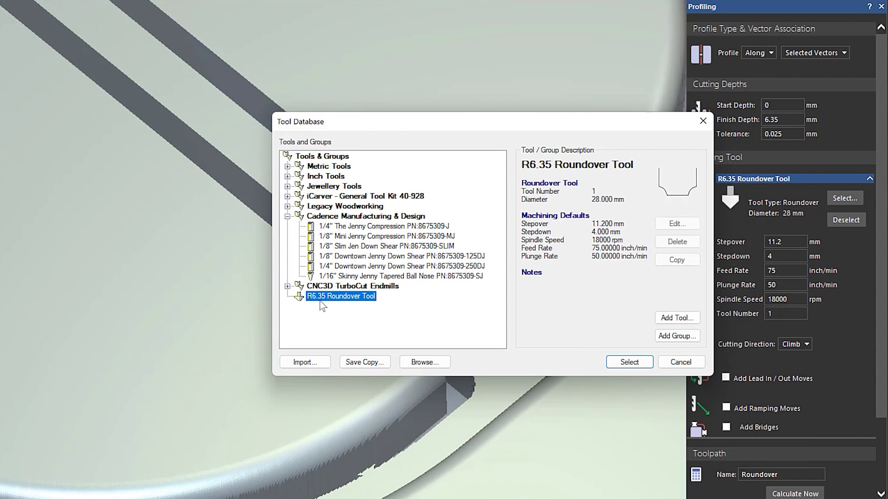
pyautogui.click(684, 224)
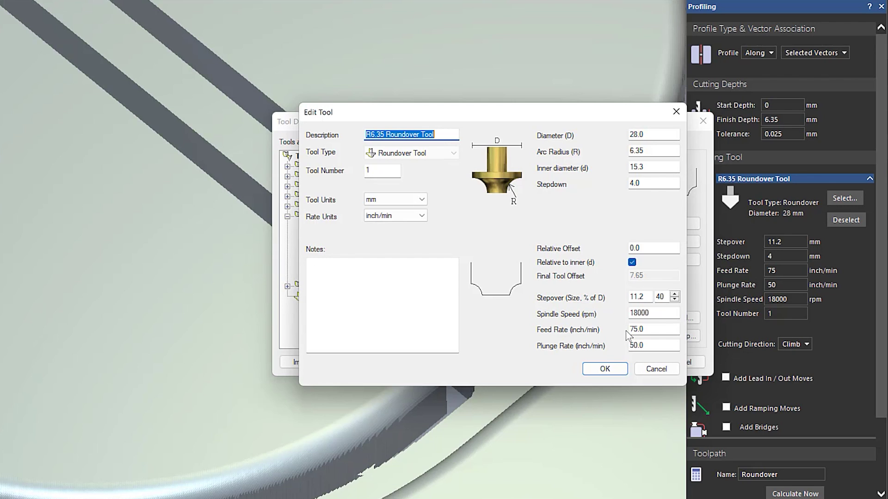
pyautogui.click(604, 368)
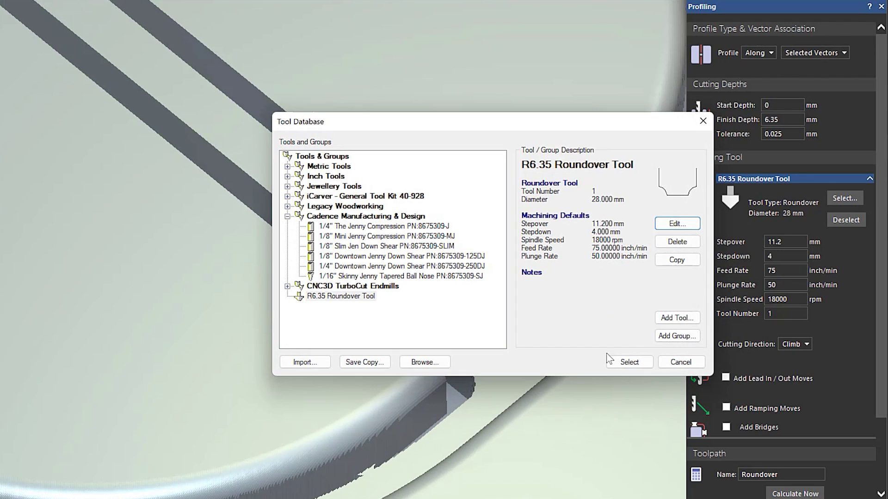
pyautogui.click(629, 362)
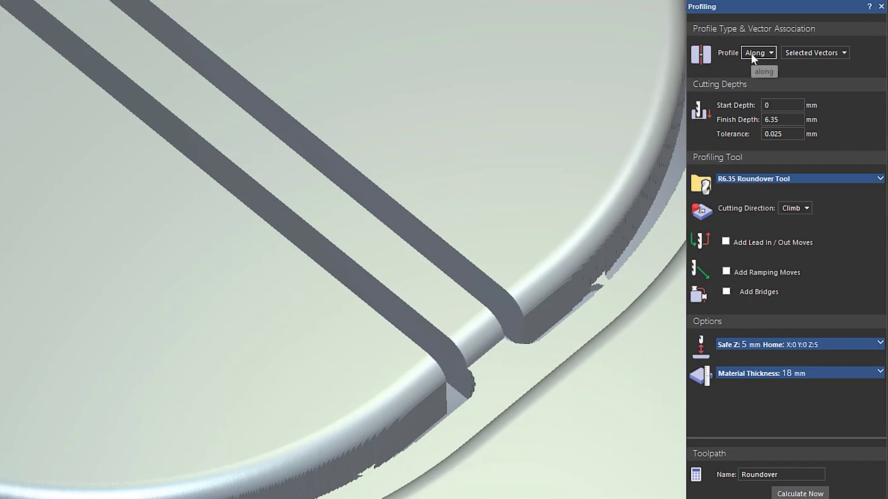
# Recalculate the Roundover toolpath along the selected vector and delete the outdated simulation
pyautogui.click(800, 493)
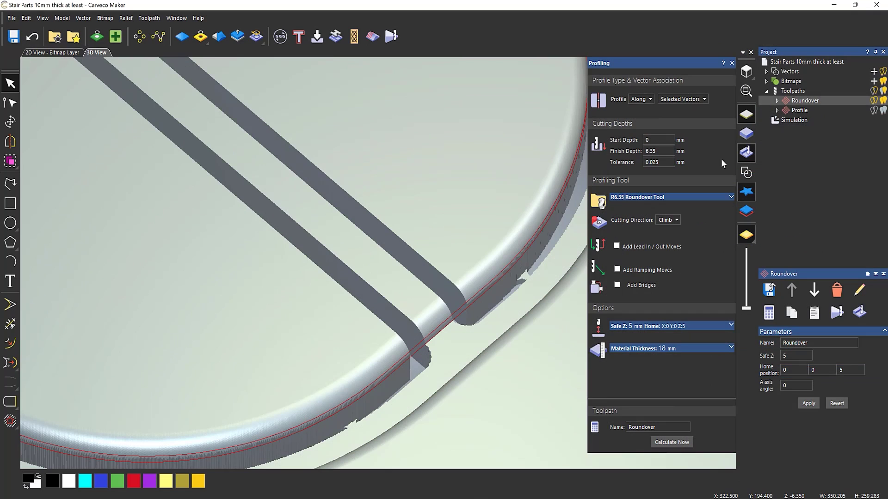
pyautogui.click(802, 120)
pyautogui.rightClick(802, 121)
pyautogui.click(812, 162)
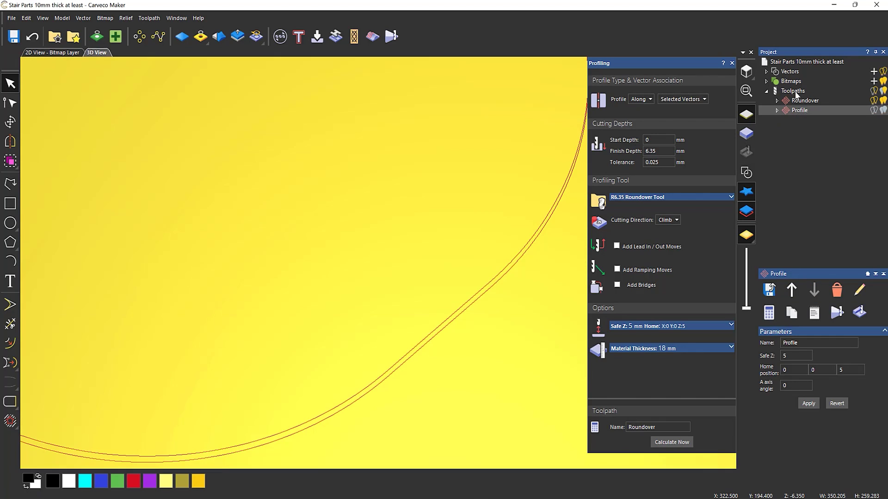
# Simulate all toolpaths with the roundover running along the vector and compare the cut edge with the displayed vectors in 3D
pyautogui.click(796, 91)
pyautogui.rightClick(795, 91)
pyautogui.click(816, 183)
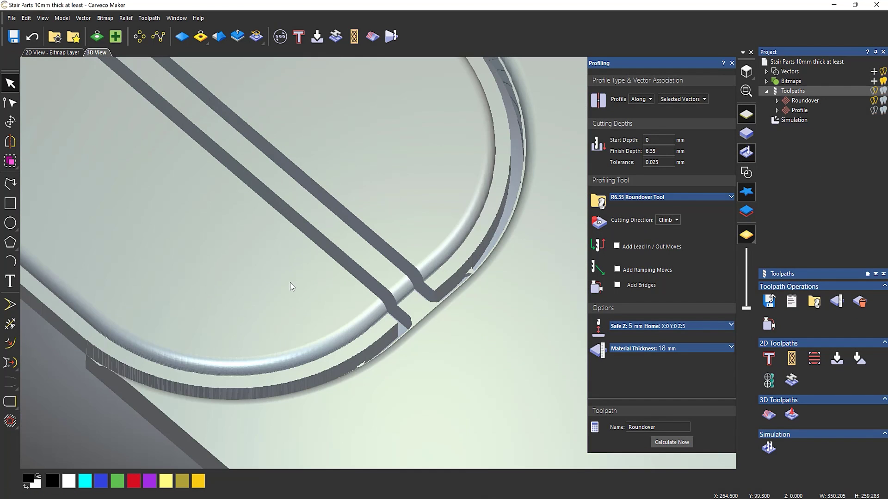
pyautogui.moveTo(290, 287); pyautogui.dragTo(332, 364)
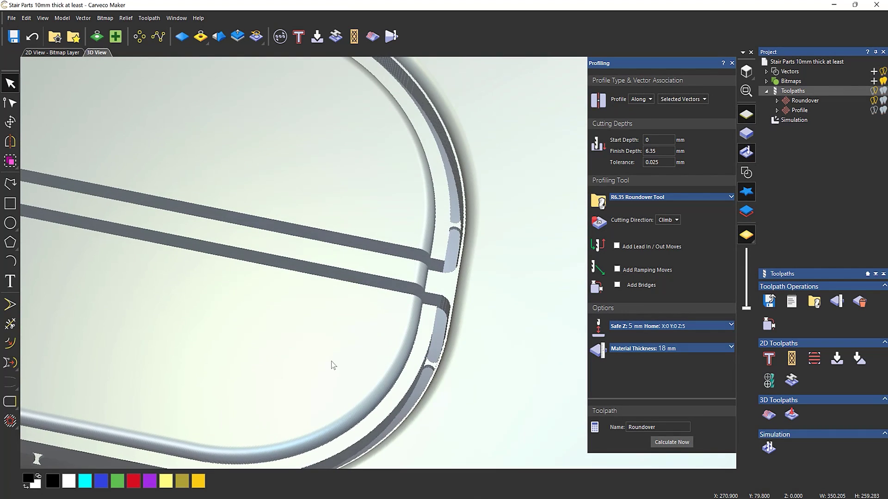
pyautogui.click(746, 173)
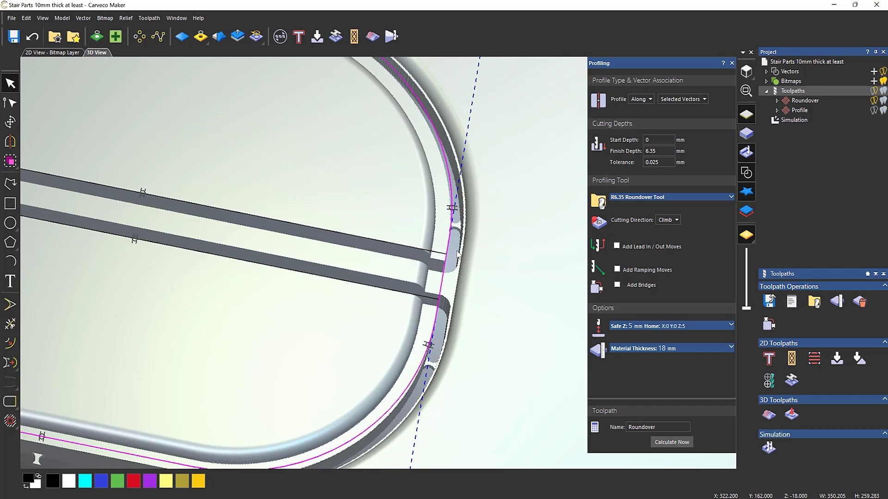
# Set the Roundover toolpath's profile type to Outside, recalculate it and close the profiling settings
pyautogui.click(637, 101)
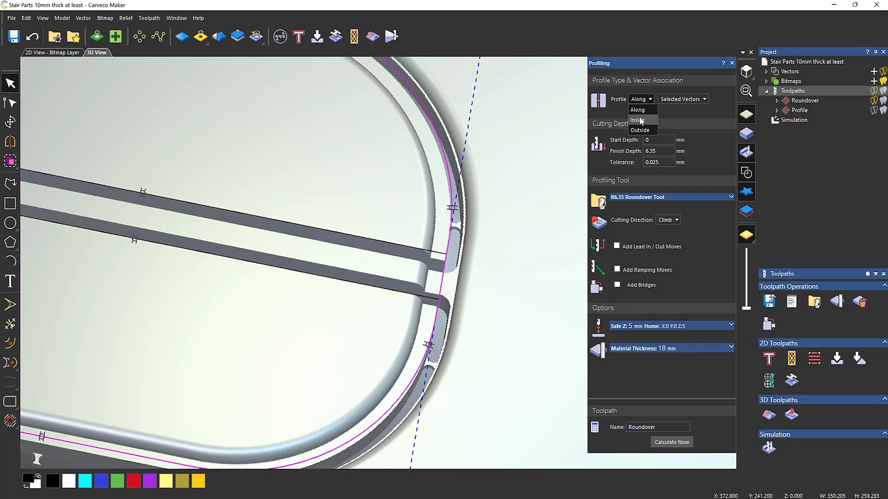
pyautogui.click(640, 130)
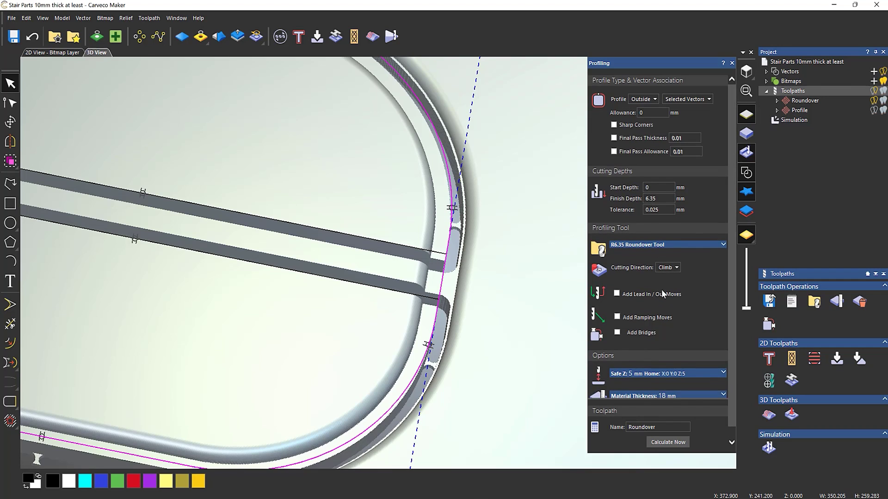
pyautogui.click(669, 442)
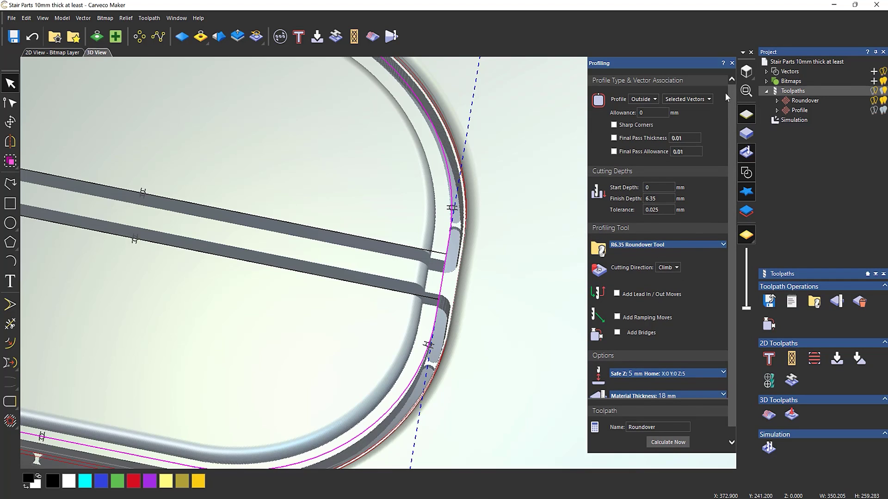
pyautogui.click(731, 63)
# Delete the outdated simulation and simulate all toolpaths with the outside roundover
pyautogui.click(790, 120)
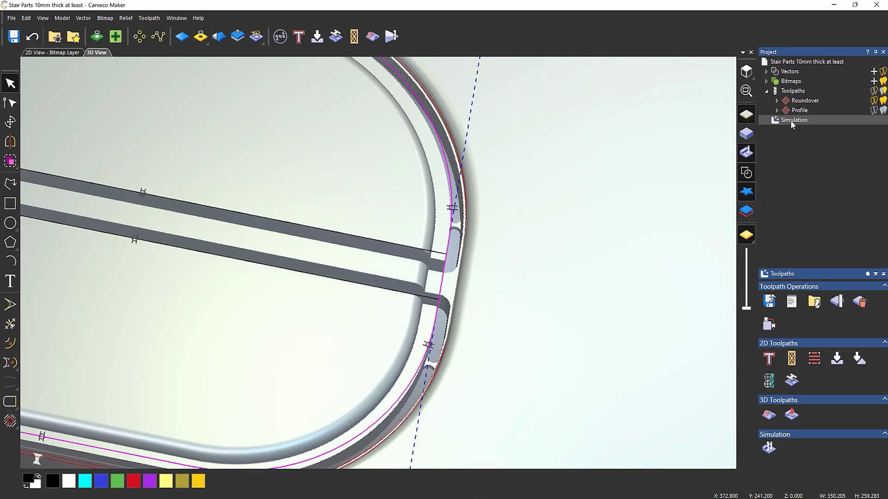
pyautogui.rightClick(808, 176)
pyautogui.click(808, 164)
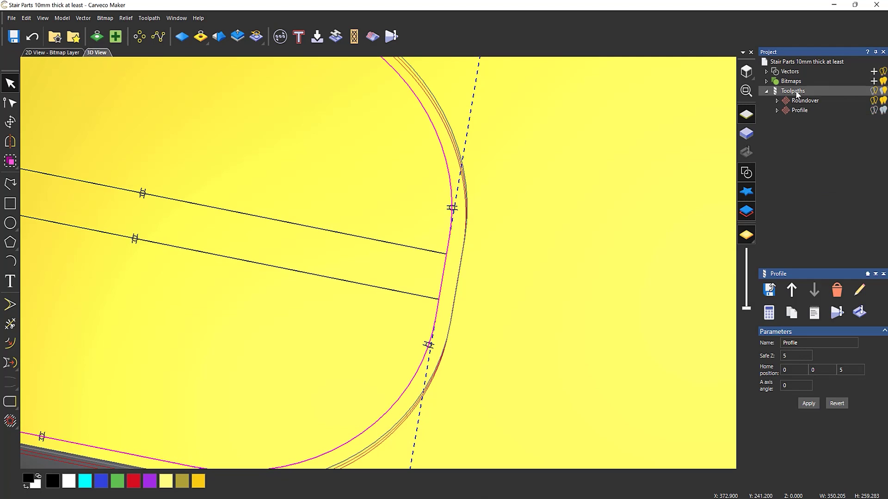
pyautogui.rightClick(796, 94)
pyautogui.click(820, 184)
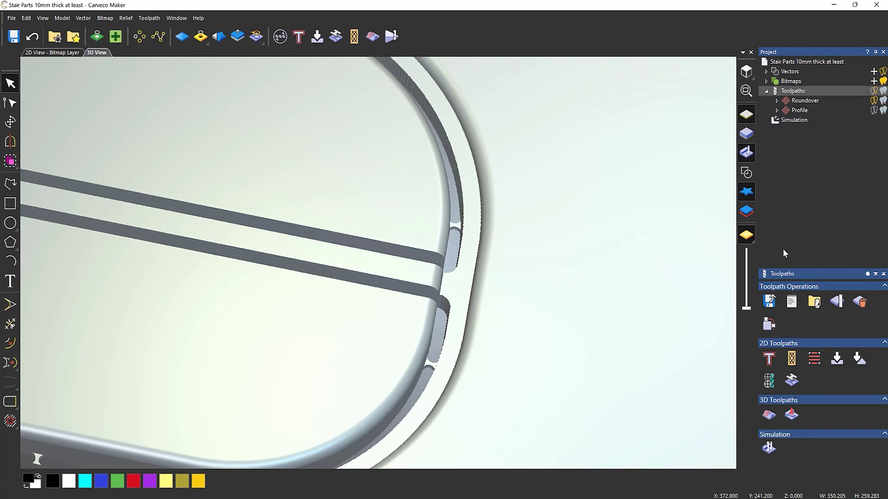
# Start saving both toolpaths under the file name Roundover, as separate files with toolpath details appended to the names
pyautogui.click(770, 301)
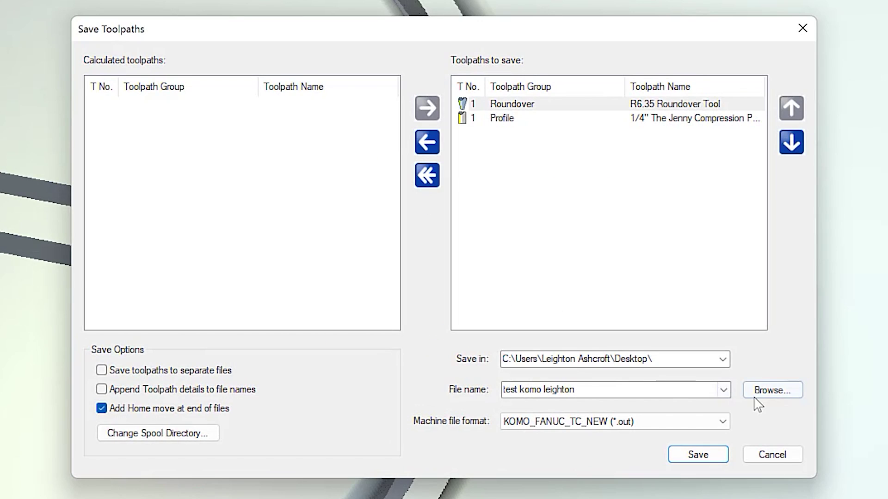
pyautogui.click(581, 385)
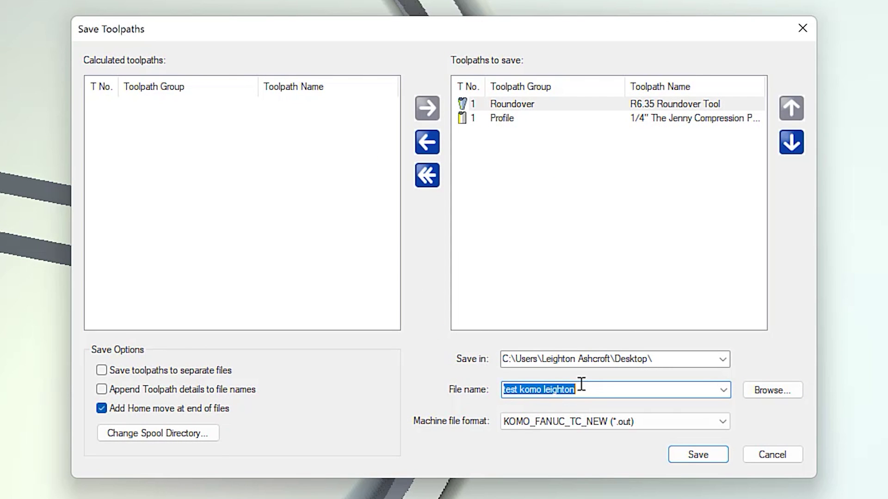
pyautogui.write('Roundover')
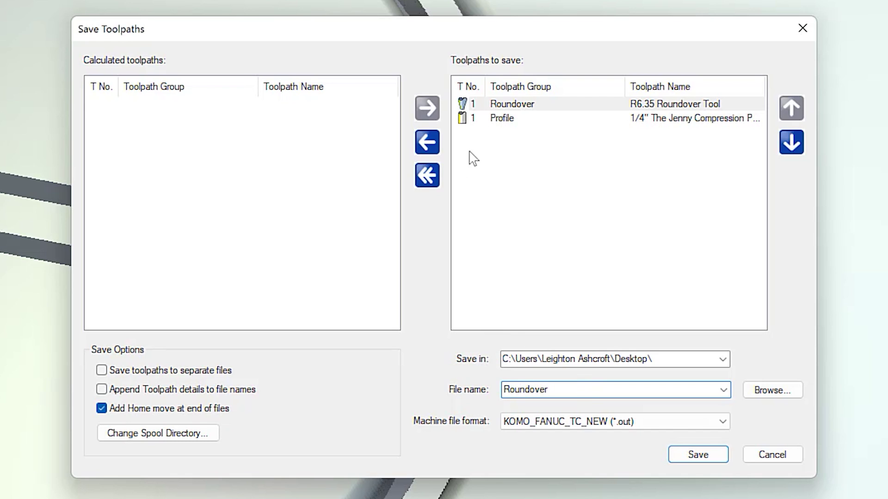
pyautogui.click(102, 370)
pyautogui.click(101, 390)
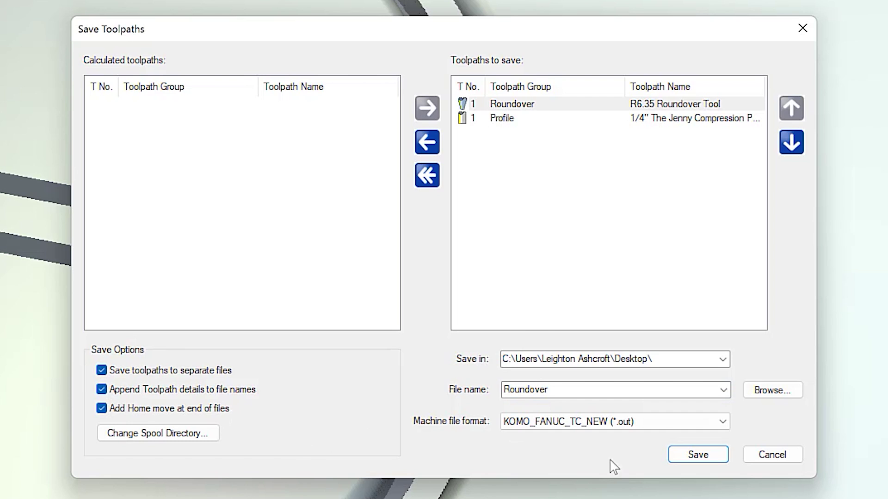
# Set the machine file format to Onefinity - No Toolchange (mm) (*.ngc)
pyautogui.click(676, 422)
pyautogui.scroll(-9, 708, 287)
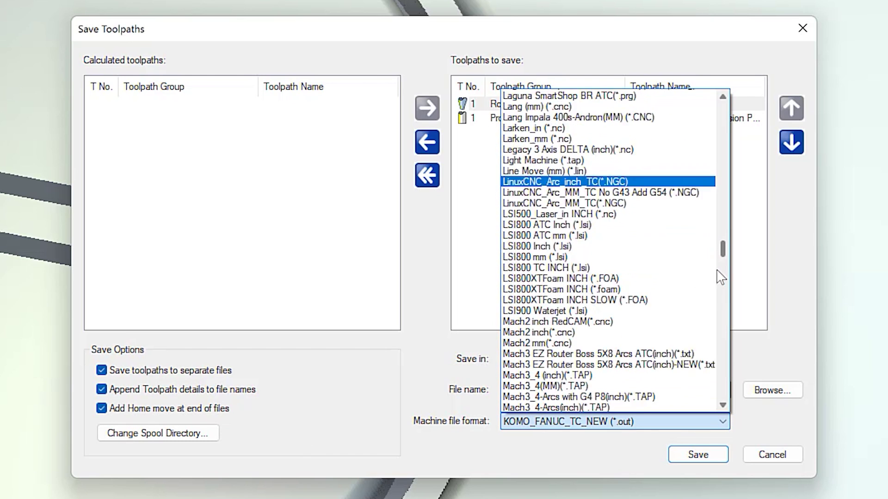
pyautogui.scroll(-15, 725, 270)
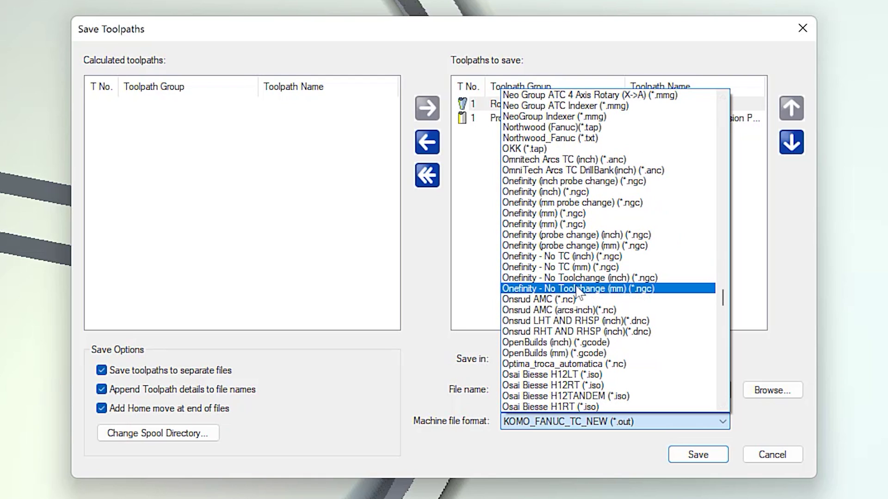
pyautogui.click(542, 289)
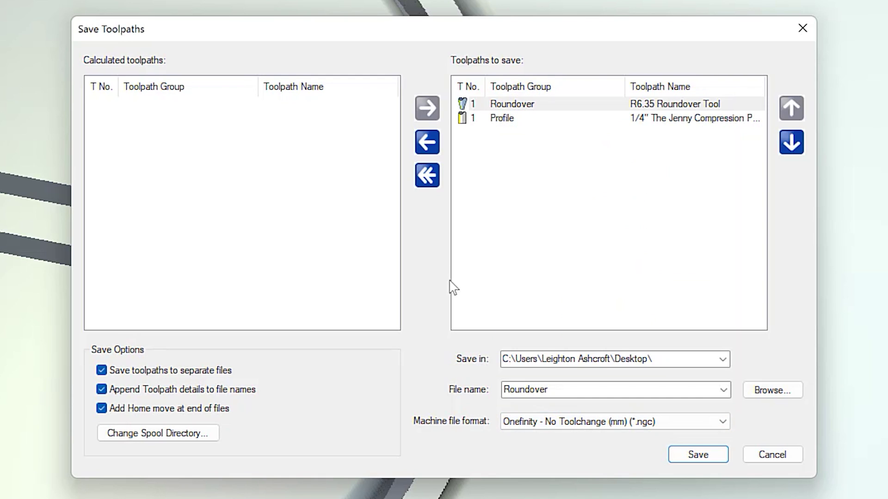